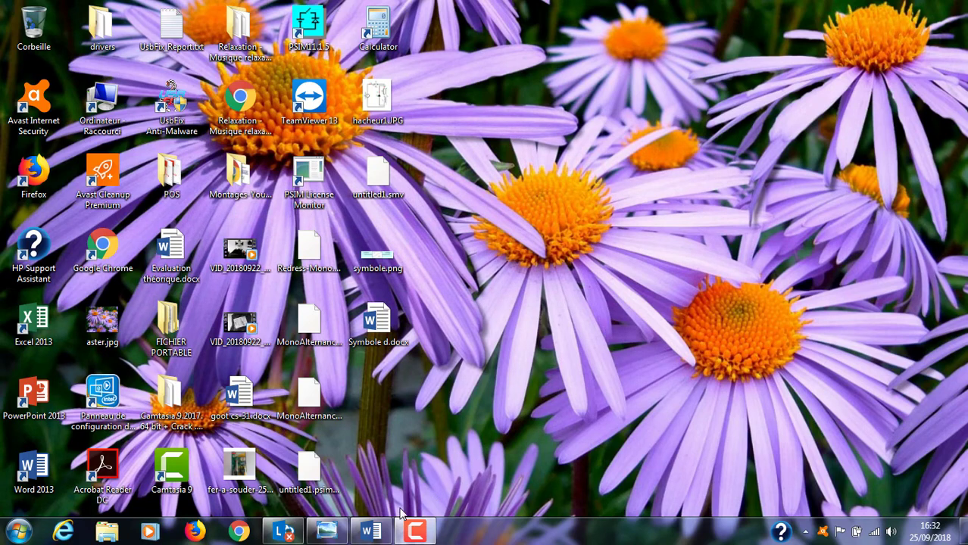
Step: Review the chopper symbol in Symbole d.docx and the series chopper circuit in hacheur1.JPG
left_click(370, 531)
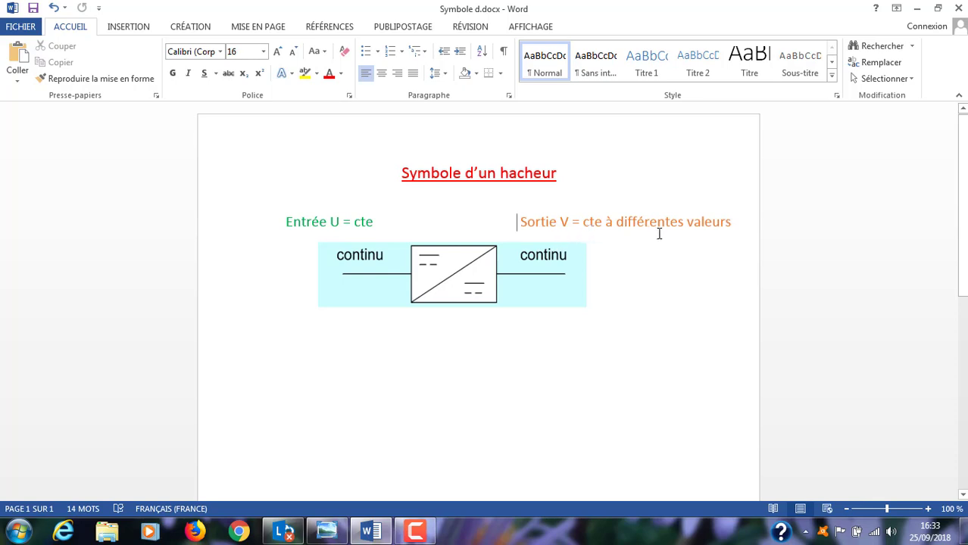
left_click(916, 10)
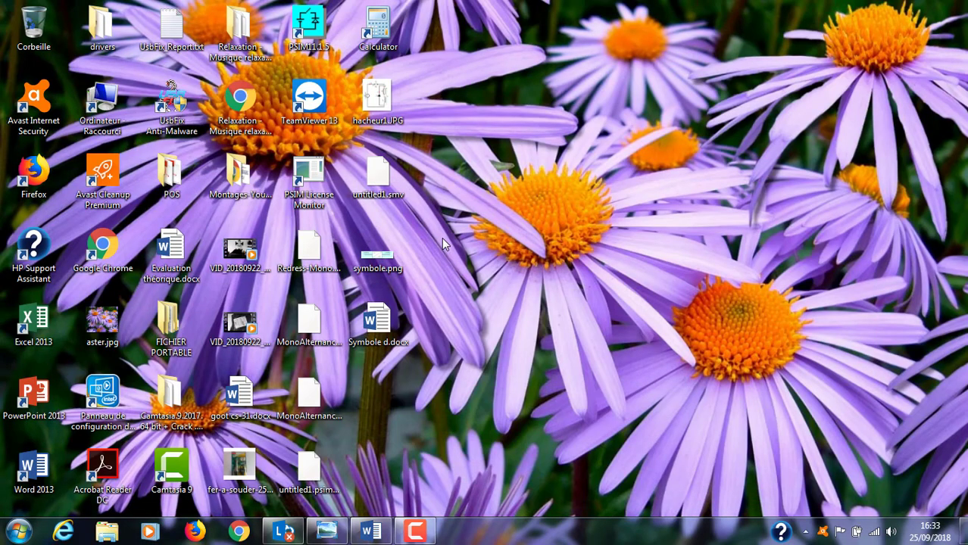
double_click(376, 102)
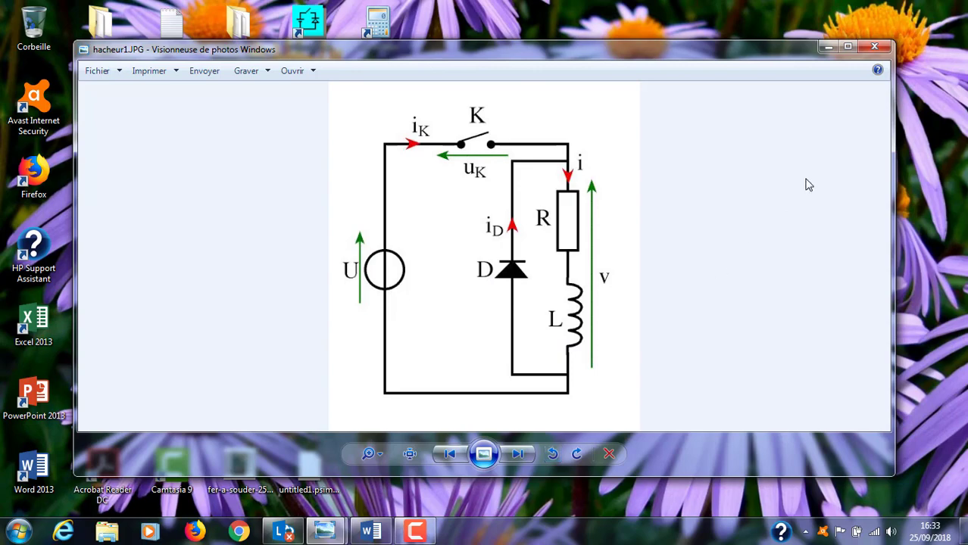
left_click(828, 47)
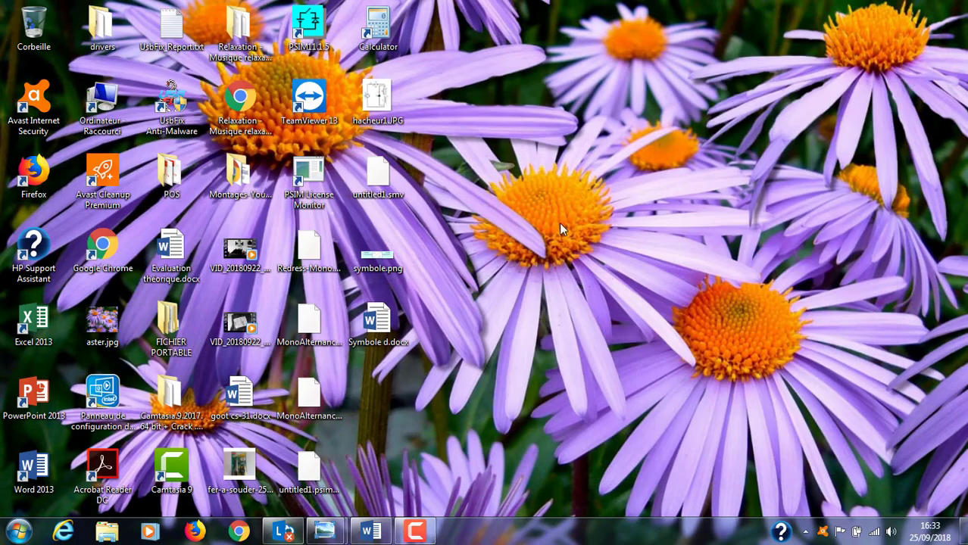
Step: Launch PSIM11.1.5 and dismiss its Help Browser
left_click(25, 534)
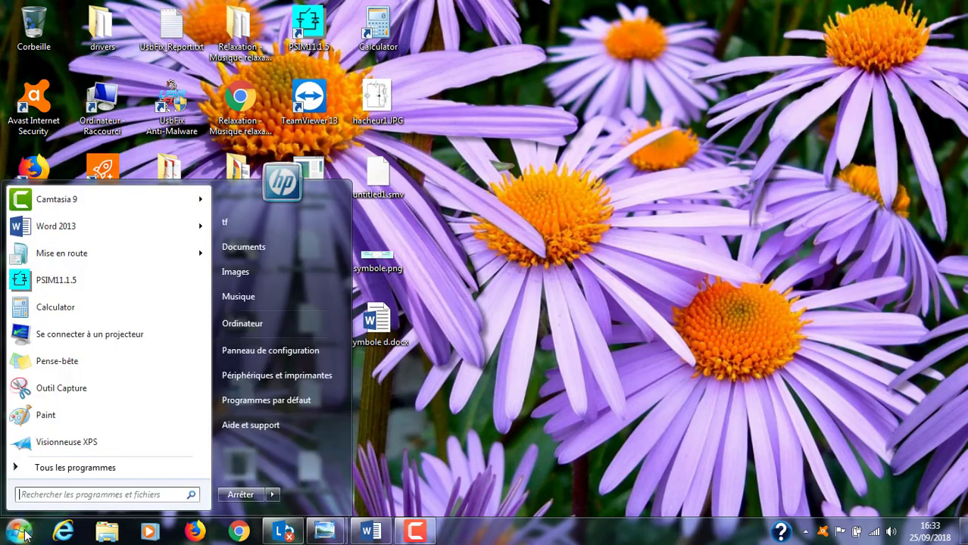
left_click(64, 477)
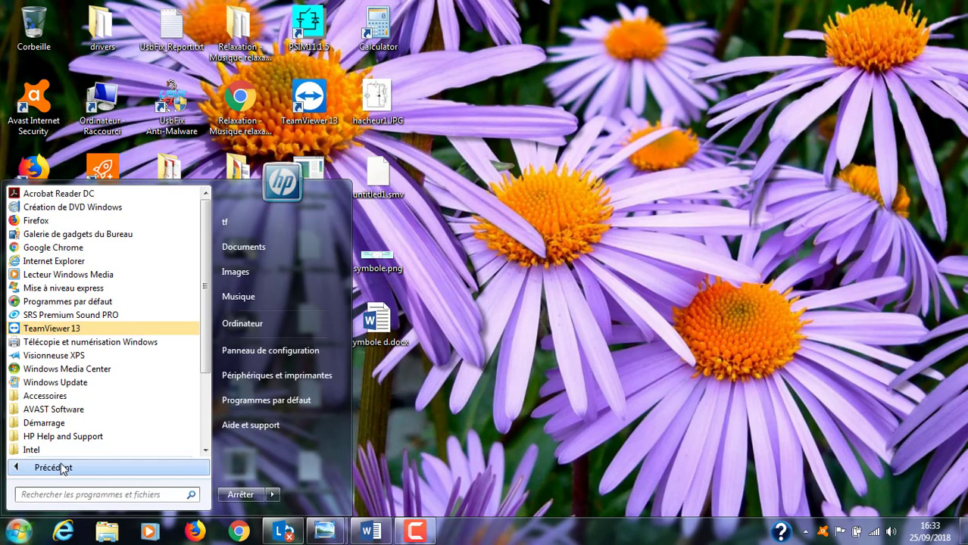
left_click(205, 450)
left_click(204, 453)
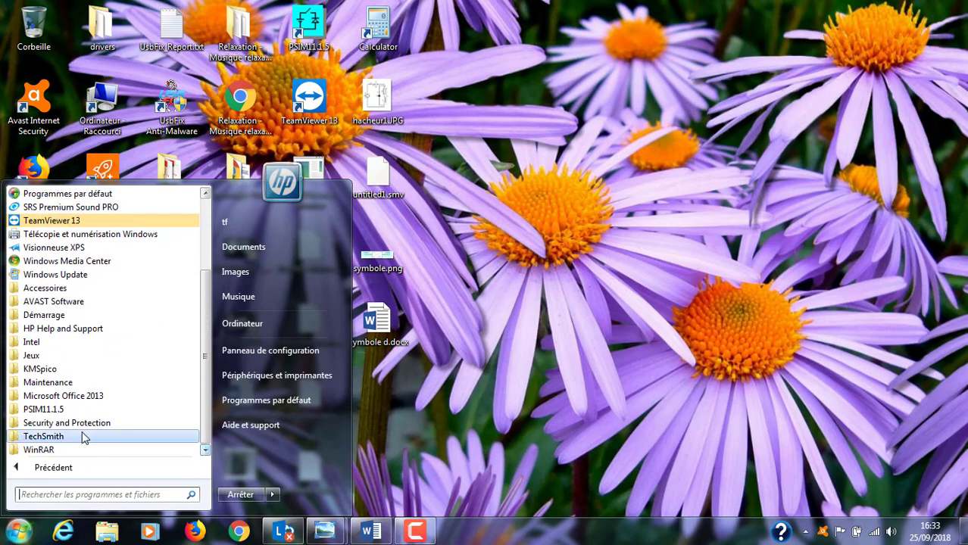
left_click(48, 410)
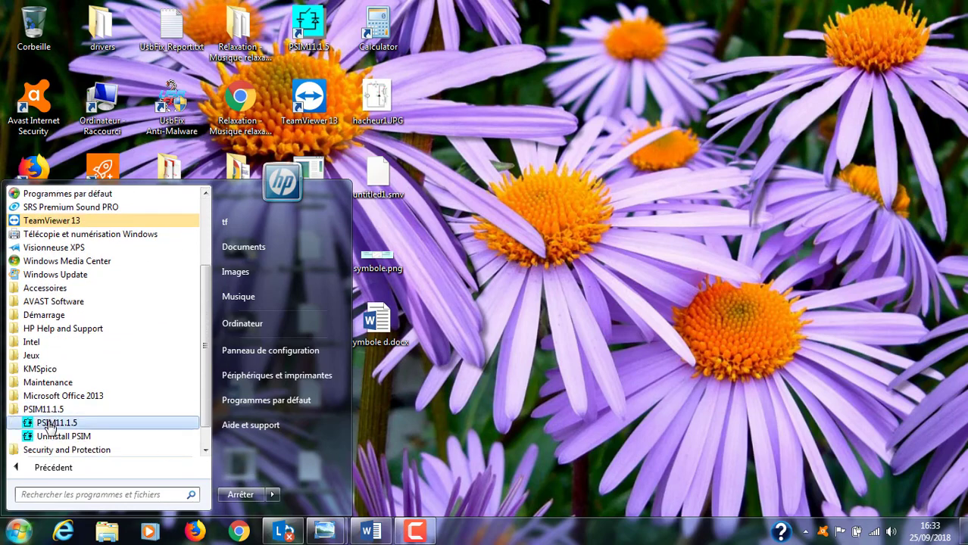
left_click(50, 425)
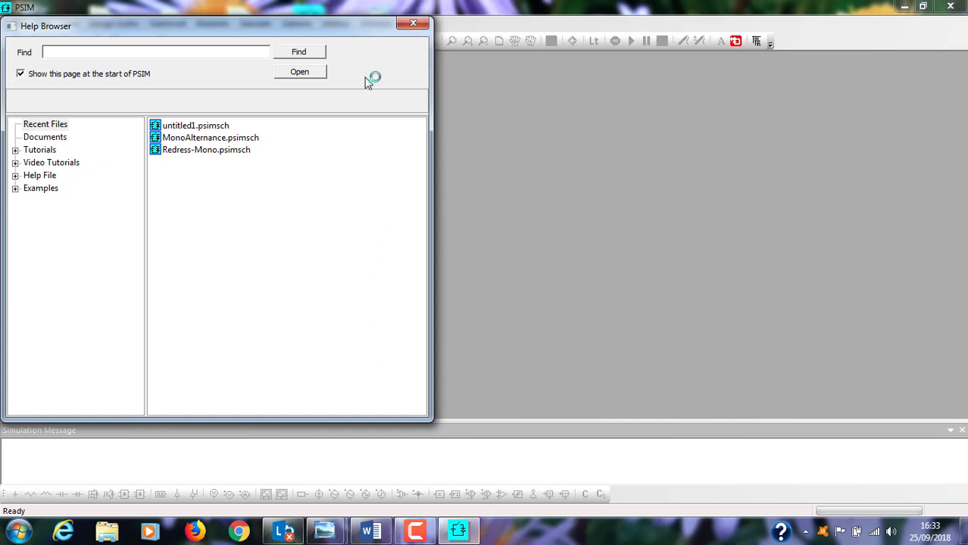
left_click(413, 23)
left_click(409, 24)
Step: Create a new blank schematic and maximize its window
mouse_move(375, 23)
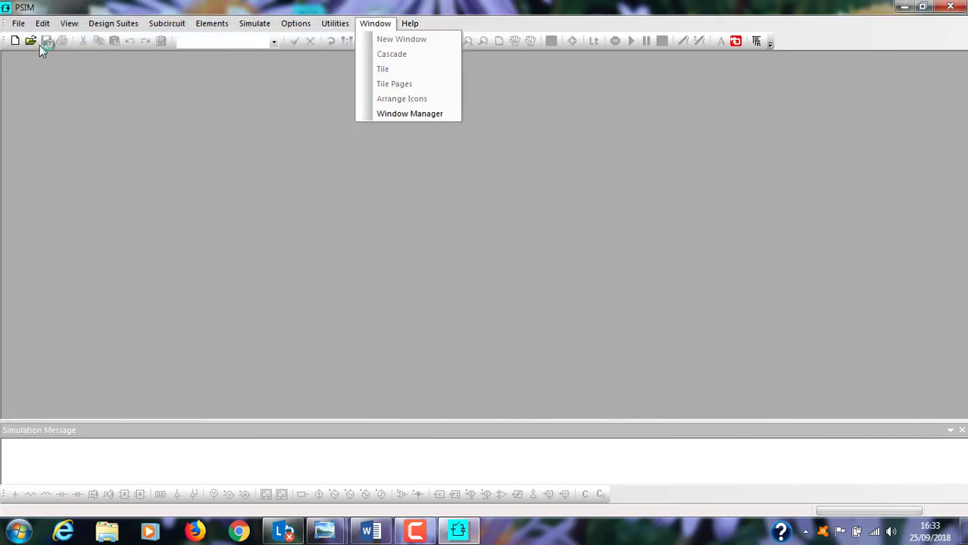
mouse_move(19, 26)
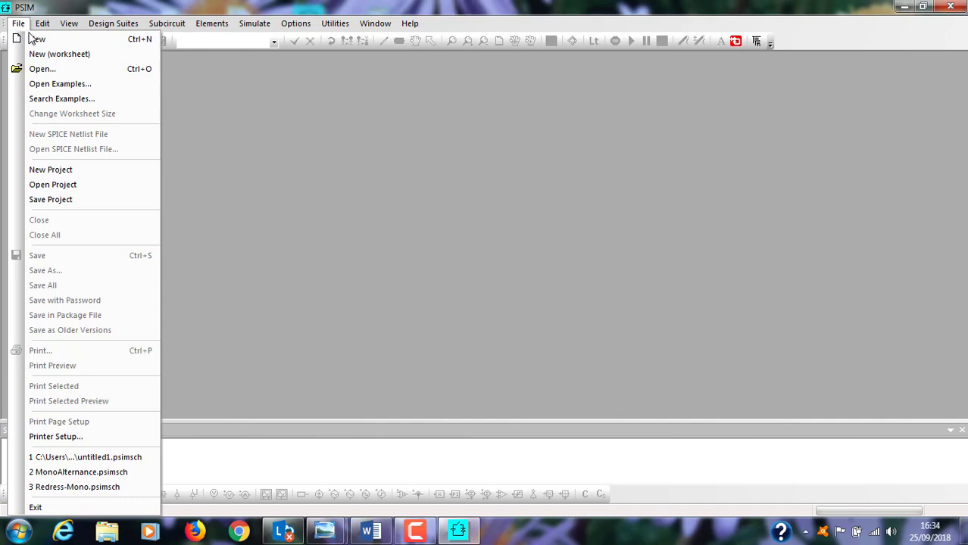
left_click(33, 42)
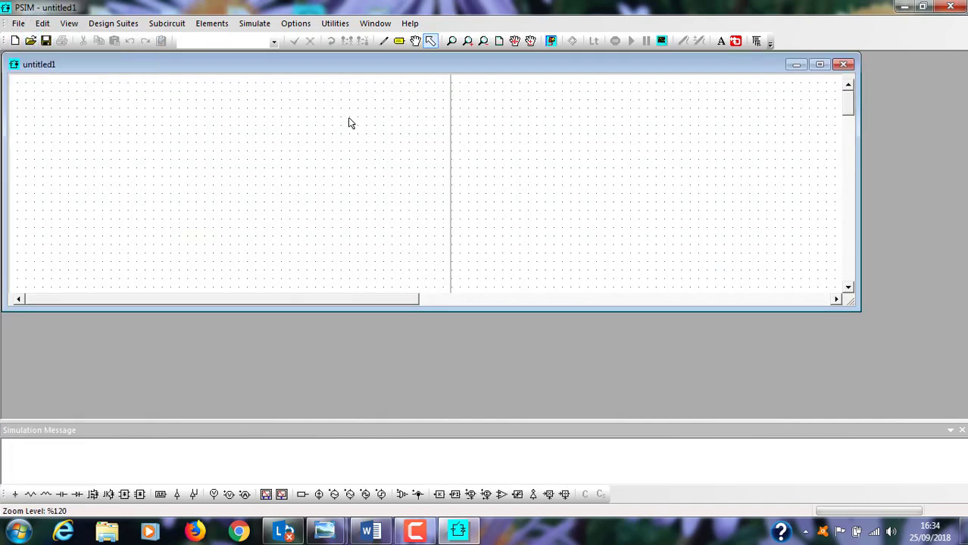
left_click(821, 66)
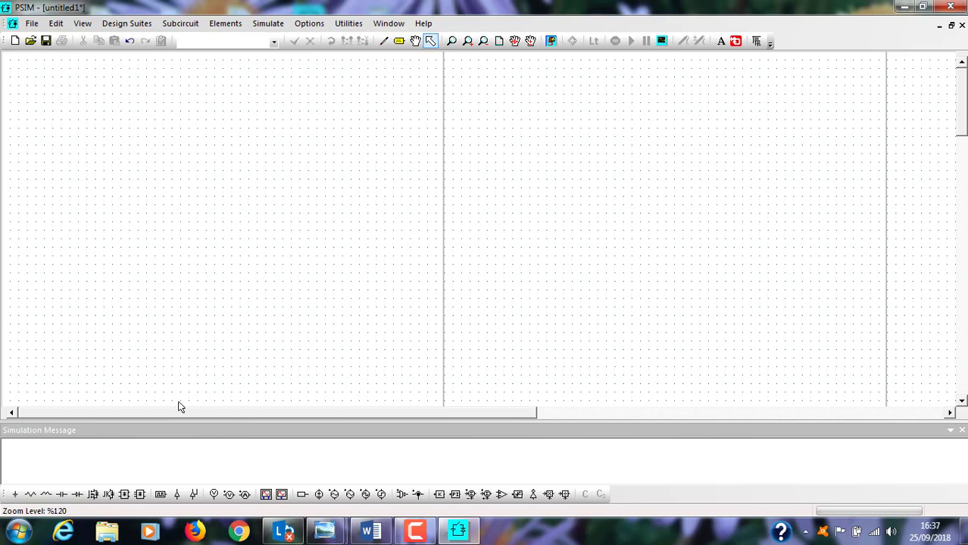
Step: Place an IGBT in the upper part of the schematic, rotated horizontally with its gate pointing down
left_click(110, 496)
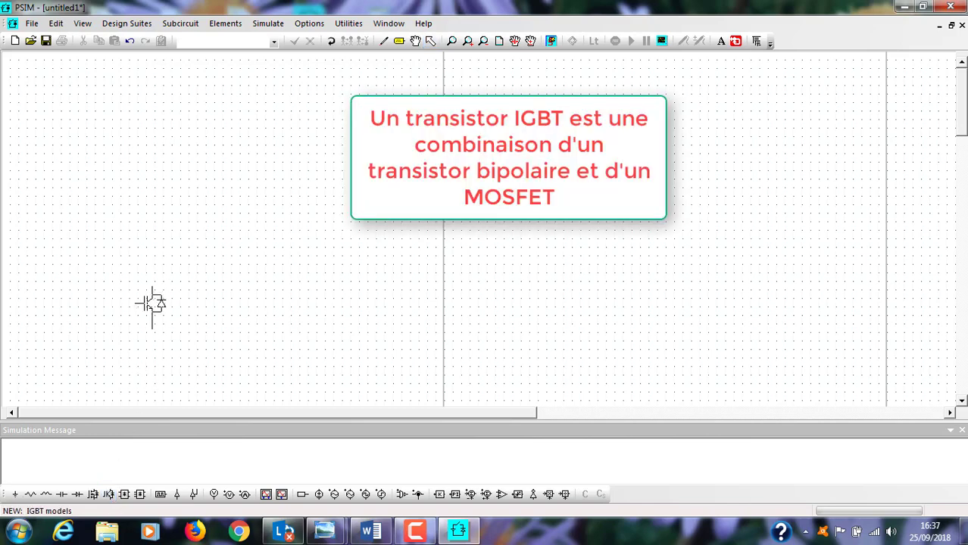
right_click(151, 303)
right_click(155, 304)
right_click(152, 303)
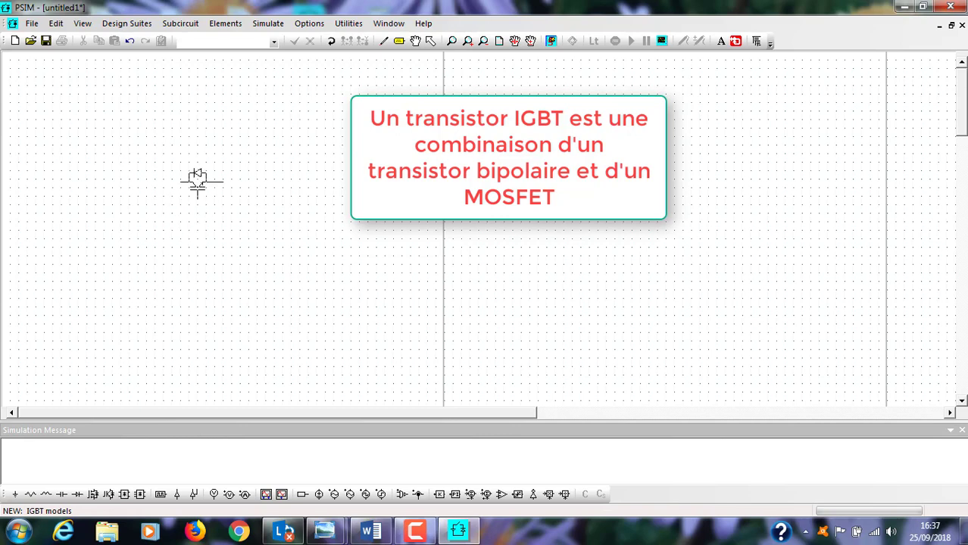
left_click(197, 179)
left_click(216, 337)
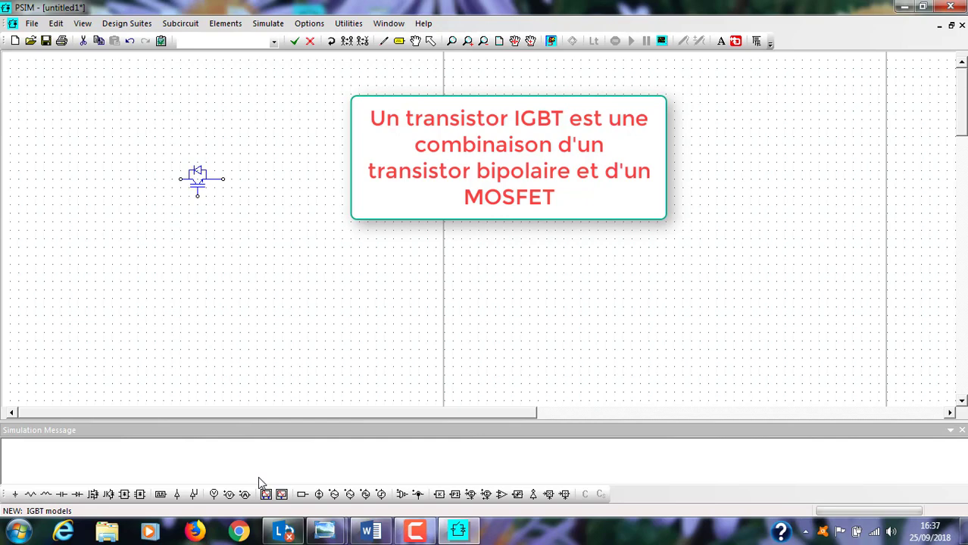
Step: Place a vertical DC voltage source left of the IGBT and an upward-pointing diode to the IGBT's right
left_click(319, 494)
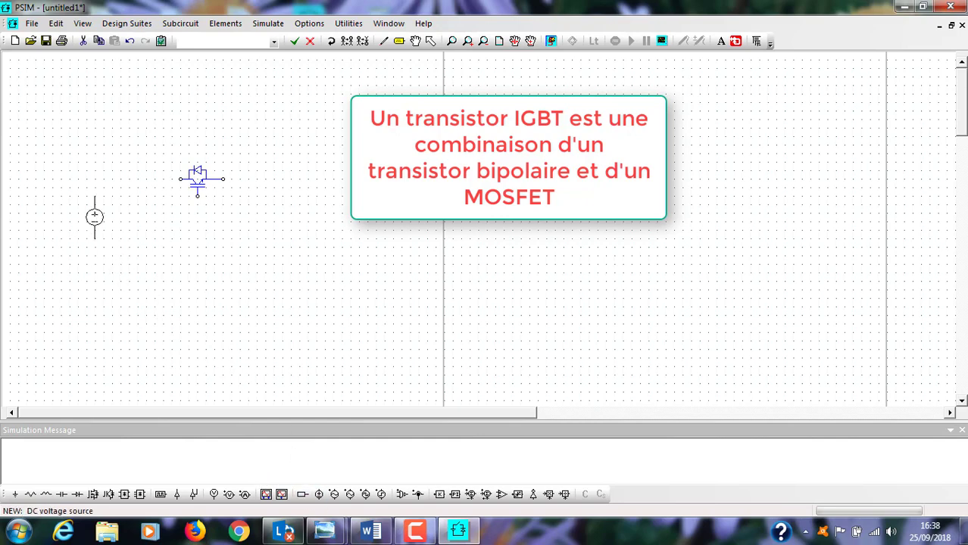
left_click(95, 217)
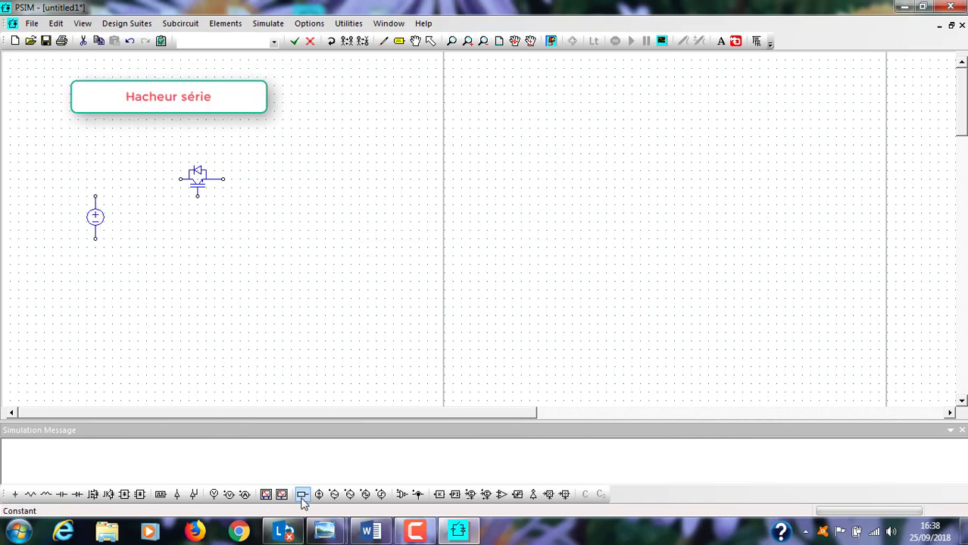
left_click(78, 495)
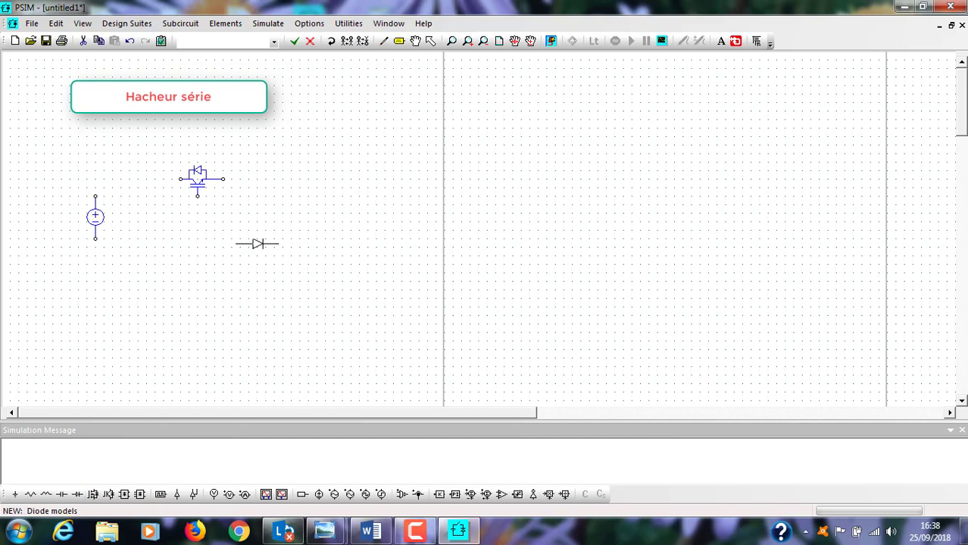
right_click(254, 235)
right_click(254, 235)
right_click(254, 235)
left_click(257, 217)
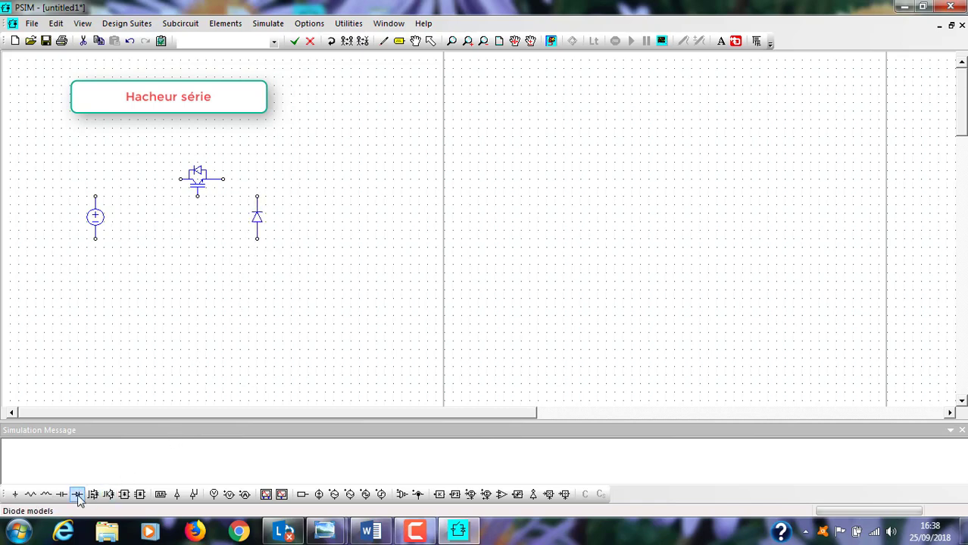
Step: Place a vertical resistor to the right of the diode and a vertical inductor directly below the resistor
left_click(29, 496)
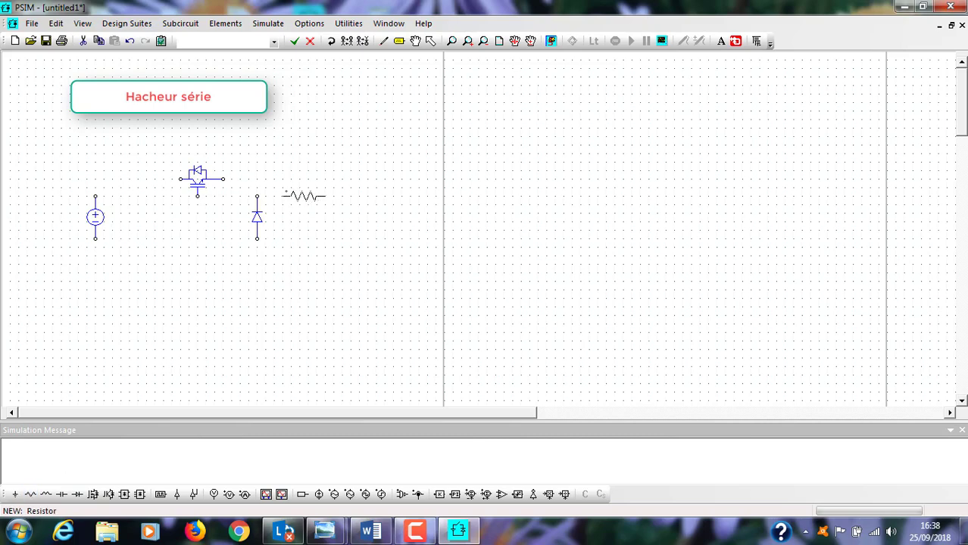
right_click(309, 195)
left_click(317, 200)
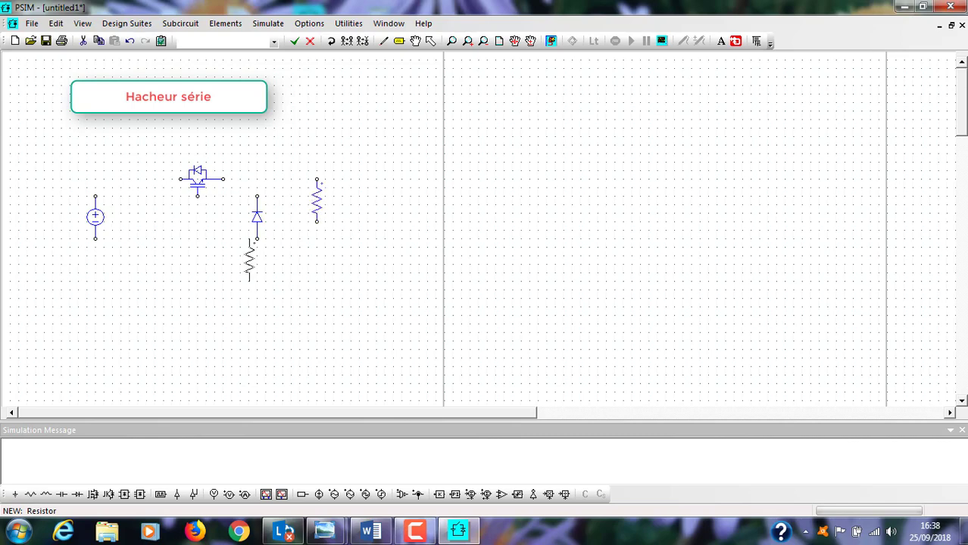
left_click(46, 495)
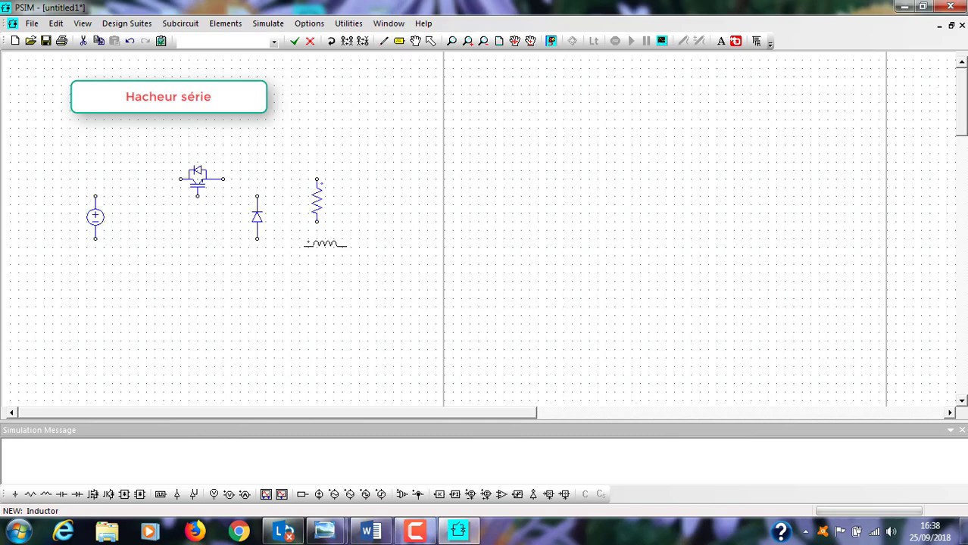
key("ctrl+r")
left_click(318, 260)
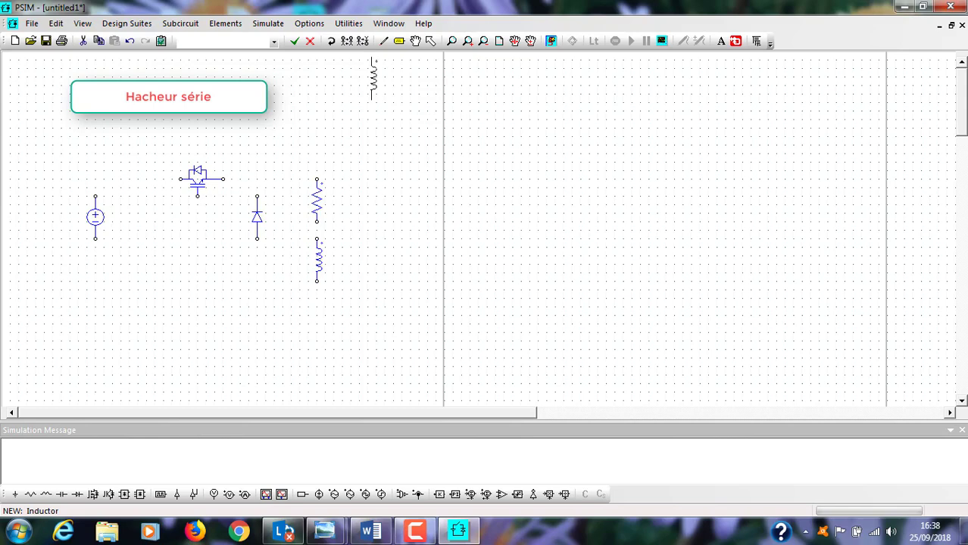
Step: Wire the source's positive terminal to the IGBT, and the IGBT's output to the resistor and the diode's cathode
left_click(384, 44)
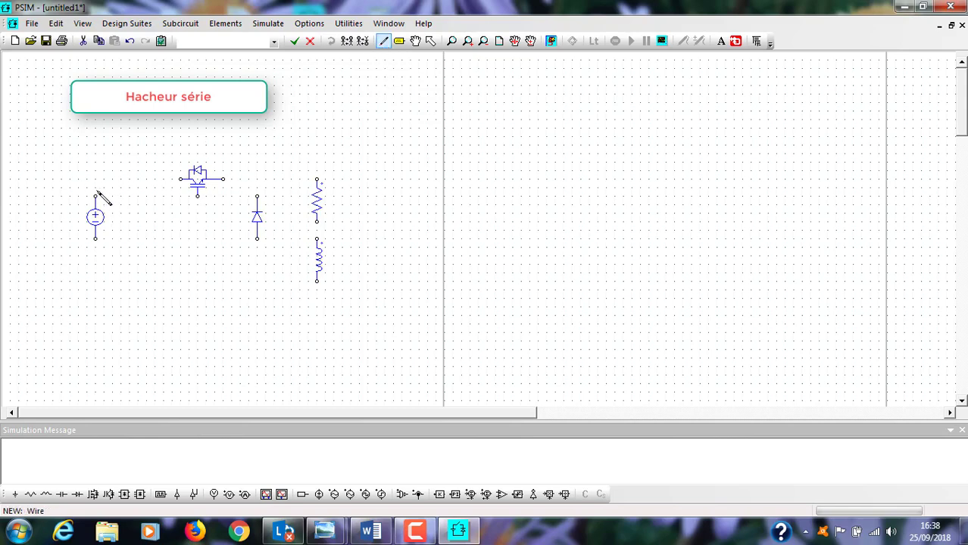
mouse_move(95, 195)
left_mouse_down()
mouse_move(99, 181)
mouse_move(181, 180)
left_mouse_up()
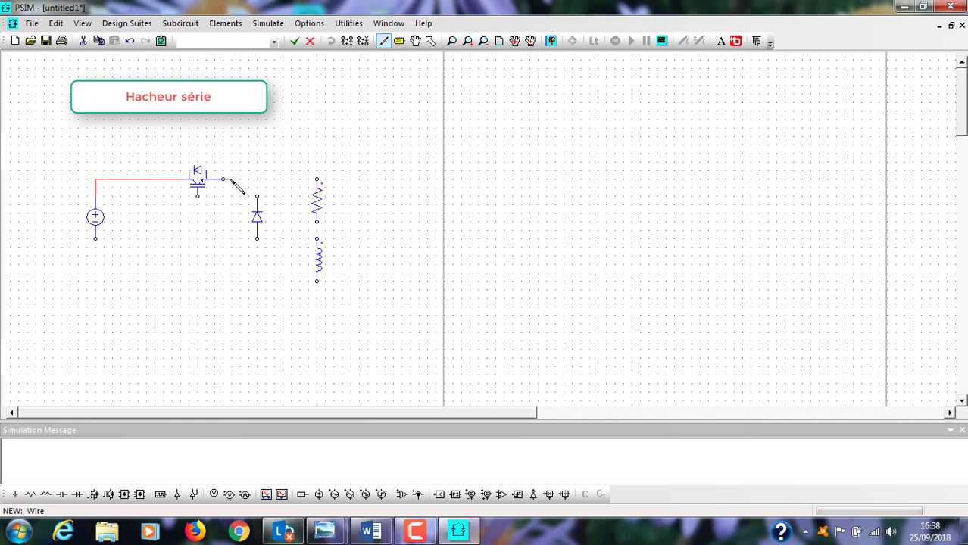
left_click_drag(223, 181, 316, 180)
left_click_drag(257, 196, 257, 180)
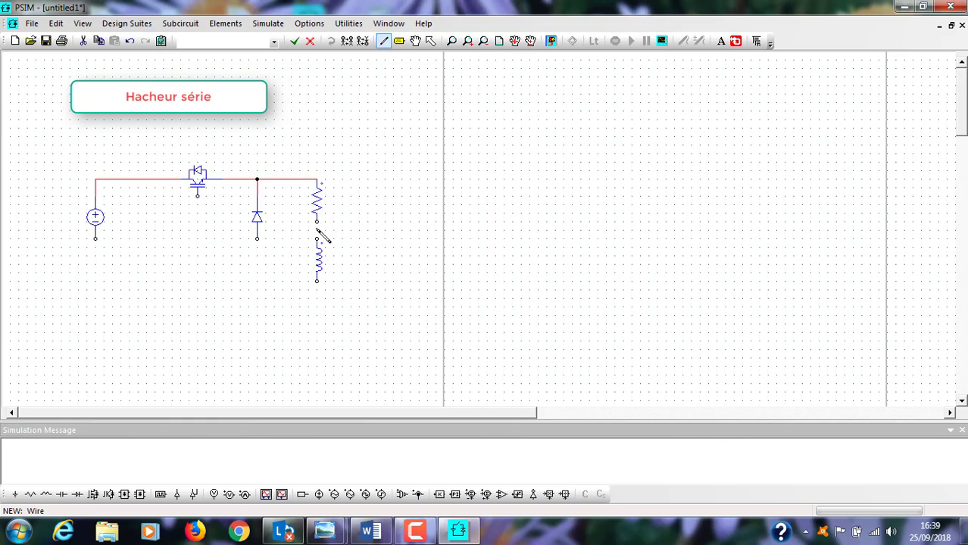
Step: Wire the resistor to the inductor, and connect the inductor's lower end and the diode's anode to the source's negative terminal
left_click_drag(316, 222, 317, 239)
mouse_move(317, 282)
left_mouse_down()
mouse_move(316, 316)
mouse_move(168, 282)
mouse_move(88, 307)
mouse_move(97, 240)
left_mouse_up()
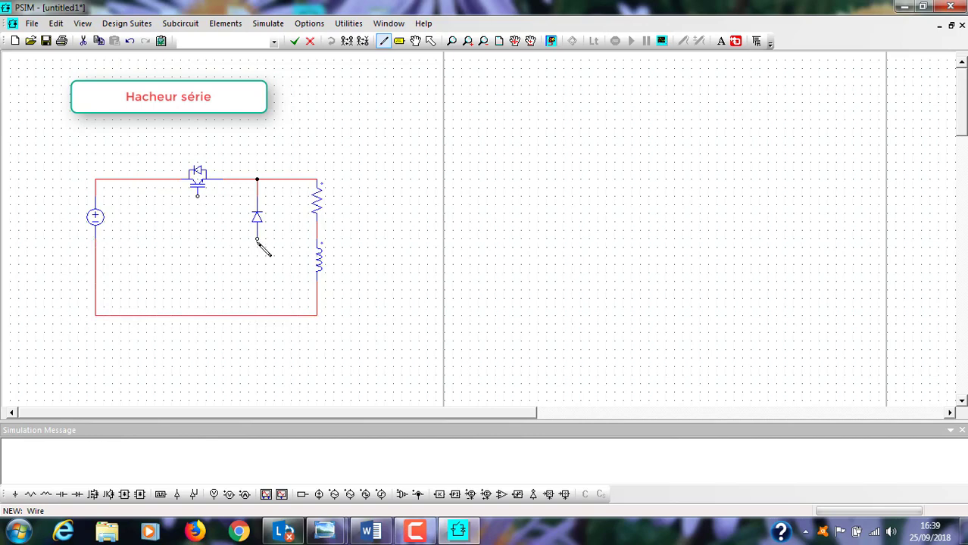
left_click_drag(257, 239, 257, 316)
key("Escape")
Step: Set the DC voltage source's amplitude to 220V and its name to U, displaying both on the schematic
left_click(99, 222)
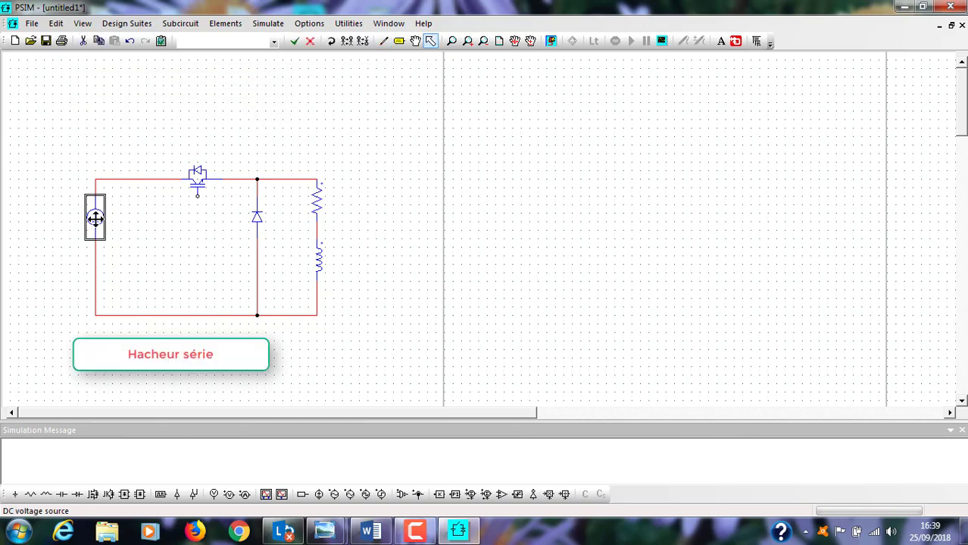
double_click(95, 219)
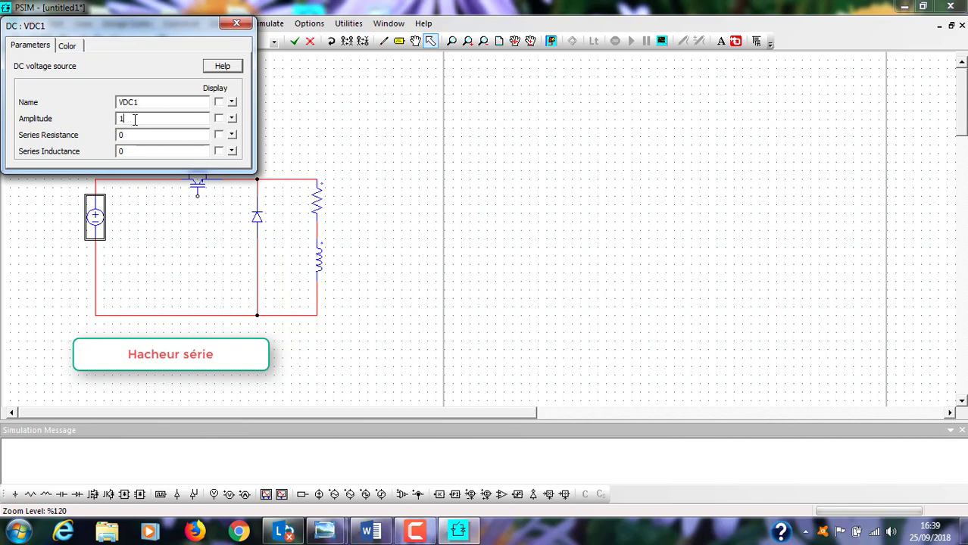
key("Caps_Lock")
type("220")
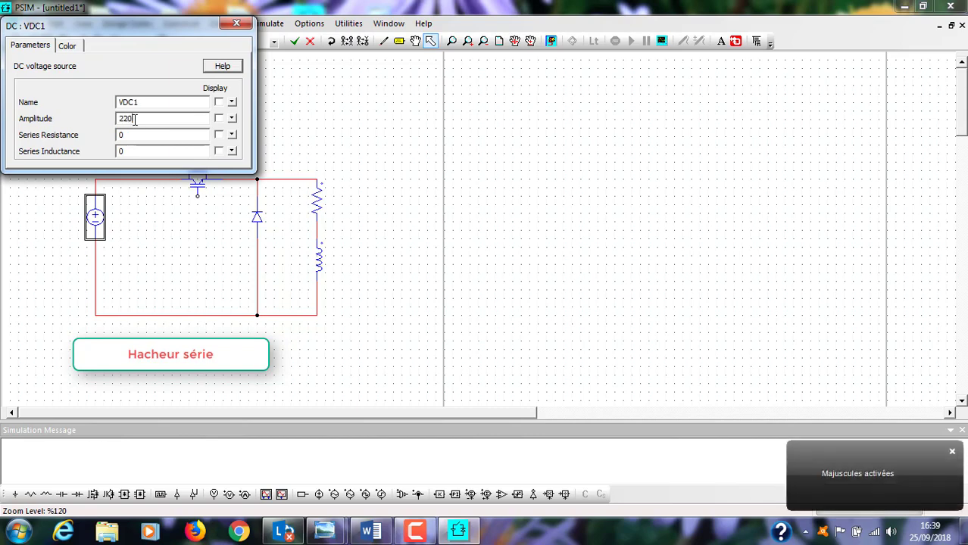
type("V")
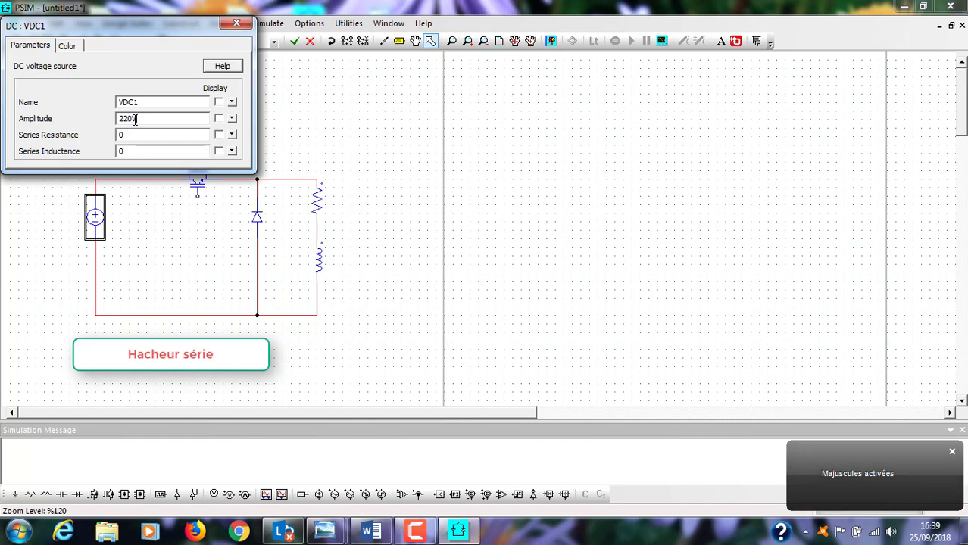
left_click(218, 119)
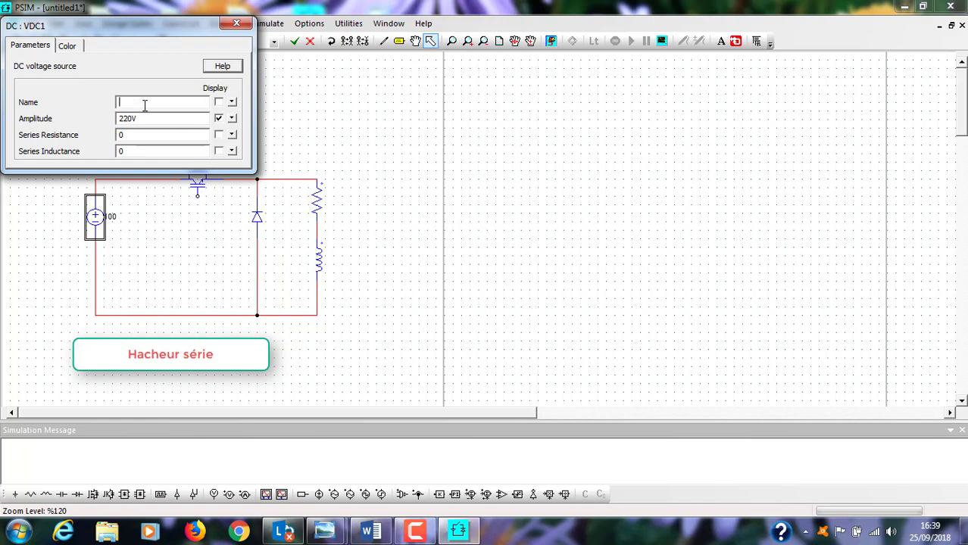
left_click(144, 105)
type("U")
left_click(218, 102)
left_click(236, 23)
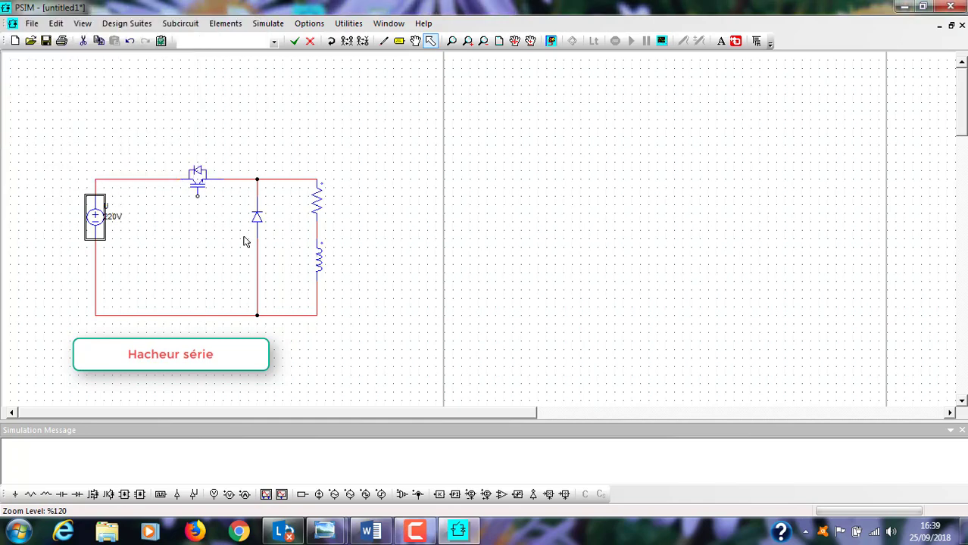
Step: Set the resistor's resistance to 34 and its name to R, displaying both on the schematic
left_click(318, 209)
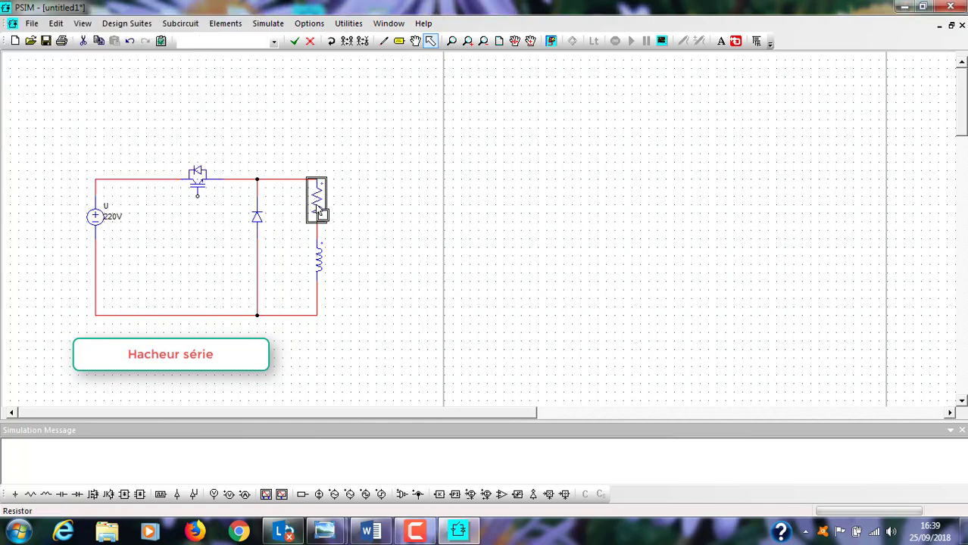
double_click(318, 209)
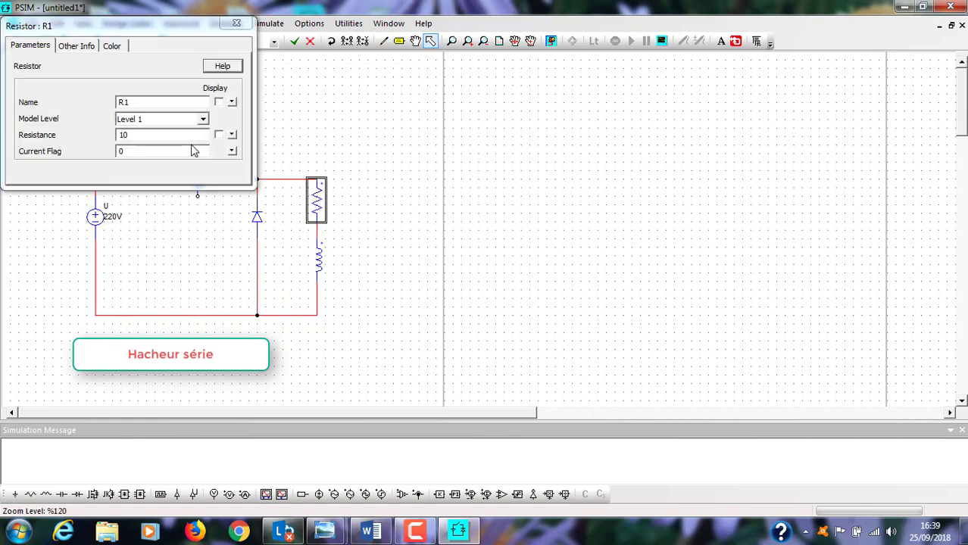
left_click(129, 135)
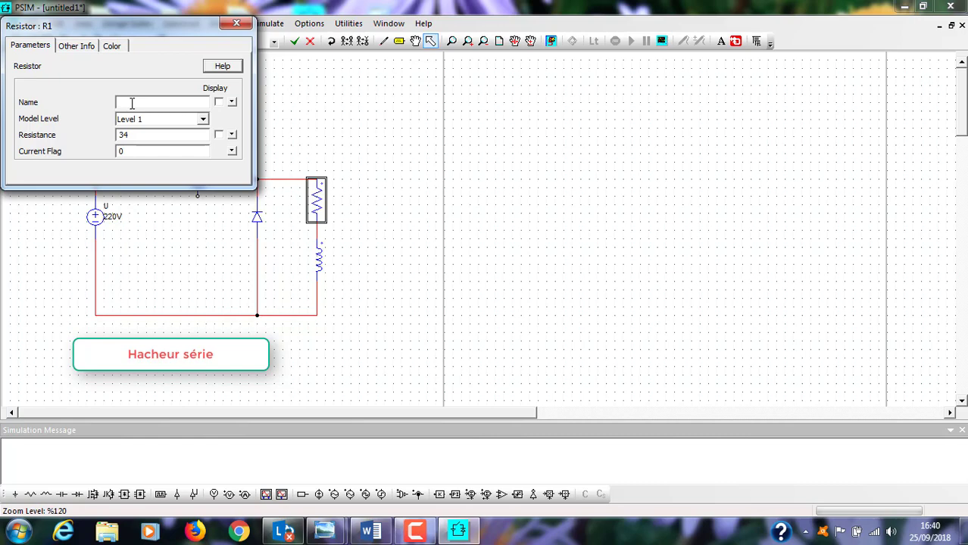
left_click(219, 102)
left_click(219, 135)
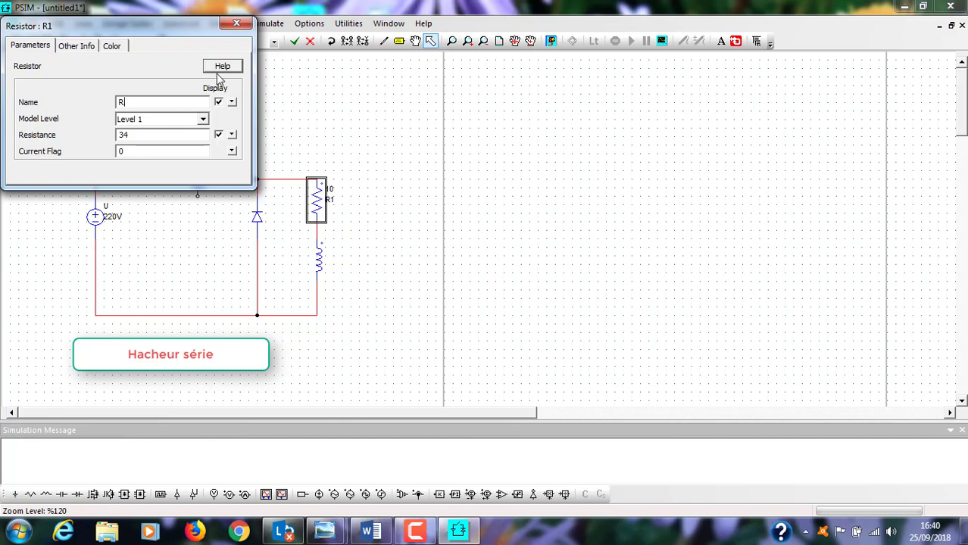
left_click(235, 24)
Step: Set the inductor's inductance to 22mH and its name to L, displaying both on the schematic
double_click(318, 259)
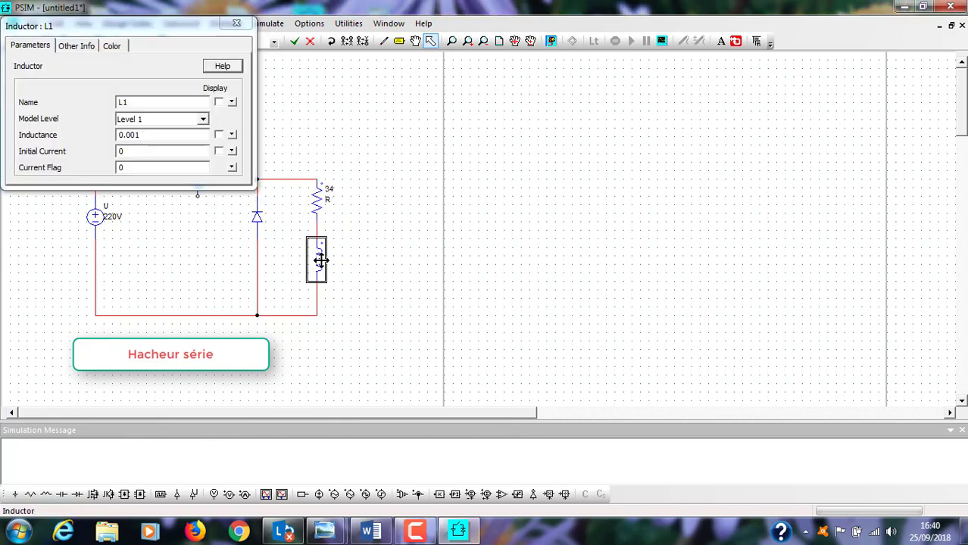
left_click(141, 135)
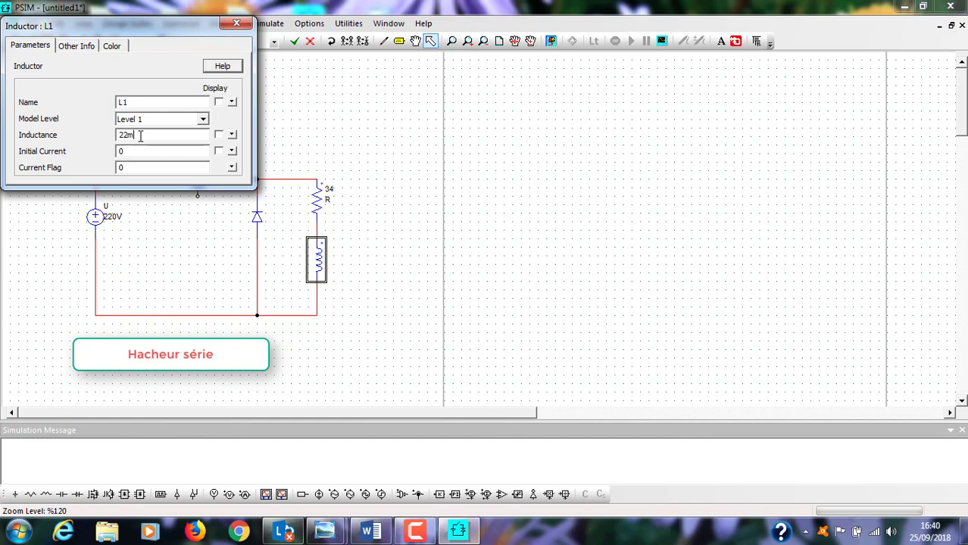
key("Caps_Lock")
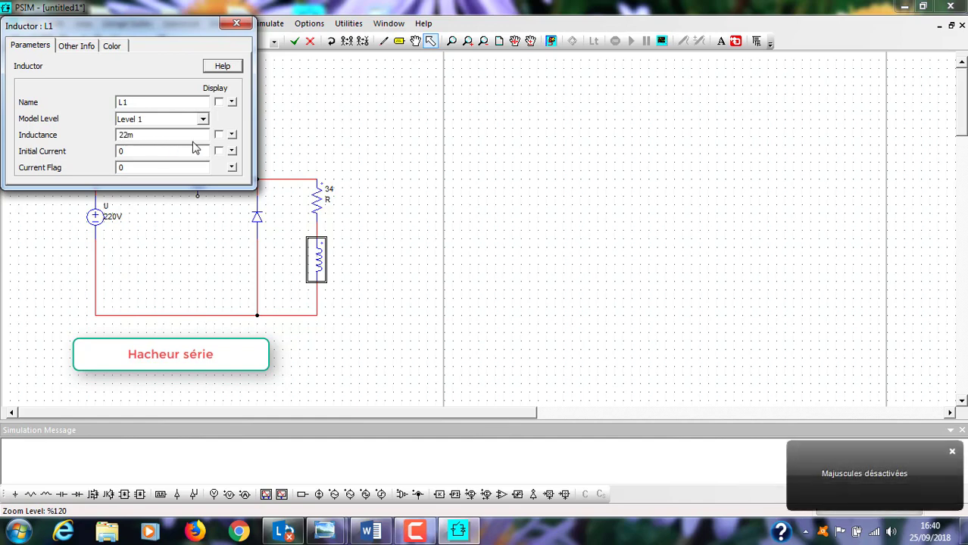
key("Caps_Lock")
left_click(219, 135)
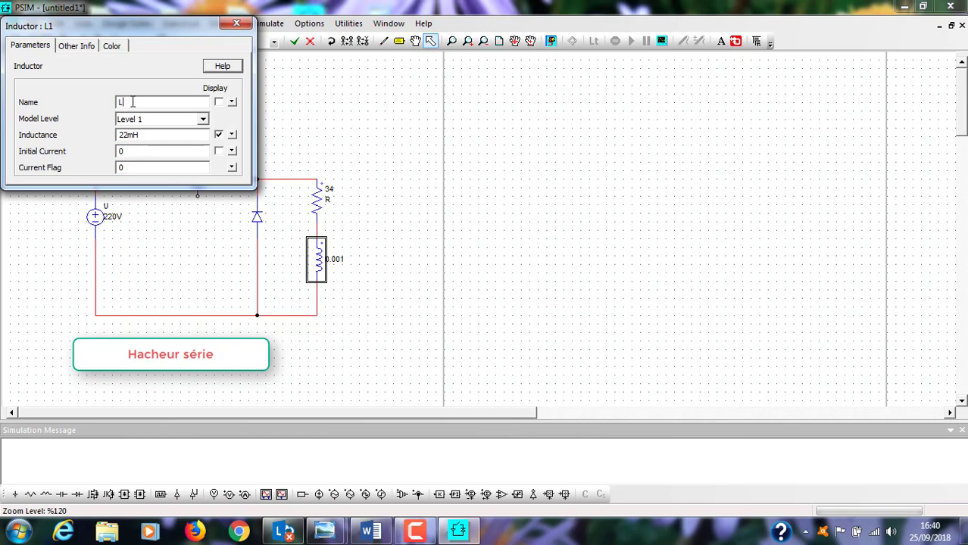
left_click(219, 102)
left_click(236, 24)
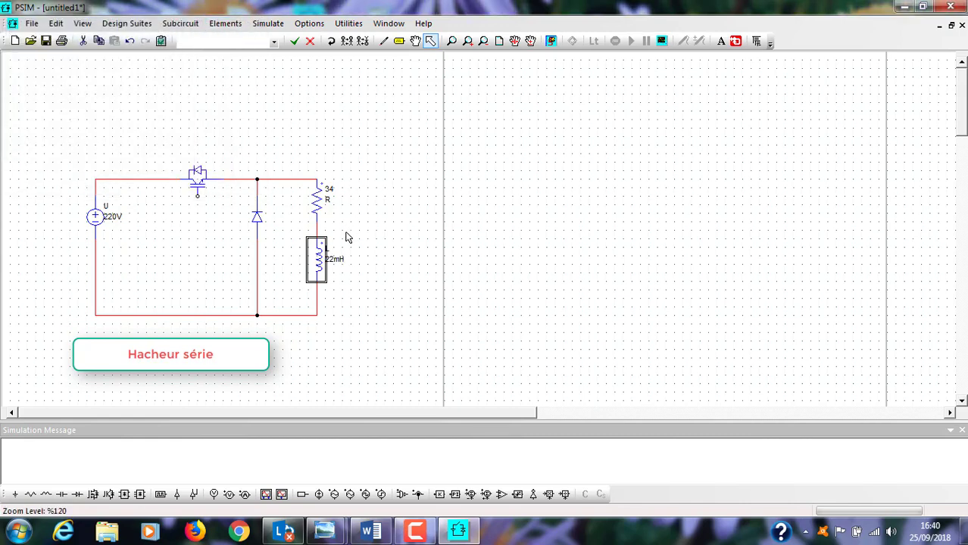
Step: Place a ground on the circuit's lower wire and a two-node voltage probe above the IGBT
left_click(14, 494)
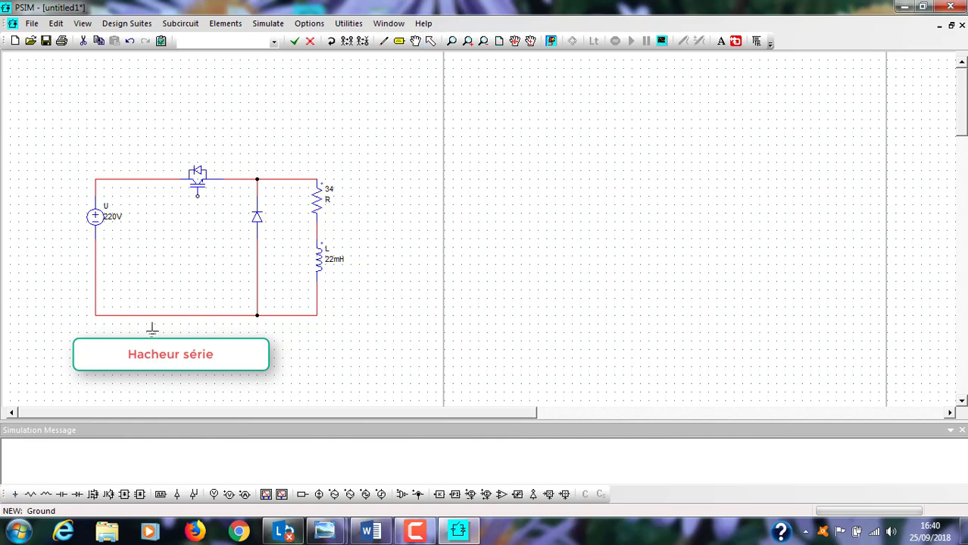
left_click(147, 318)
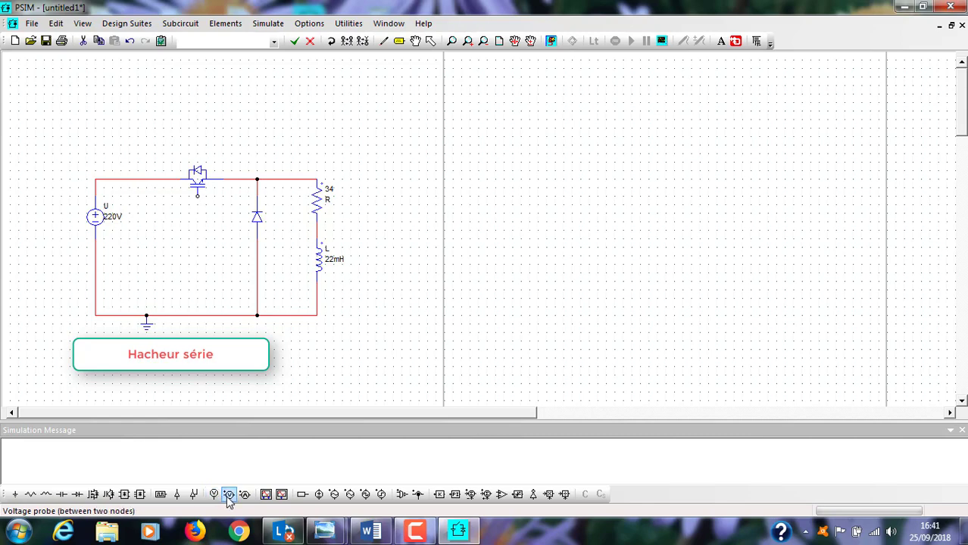
left_click(229, 495)
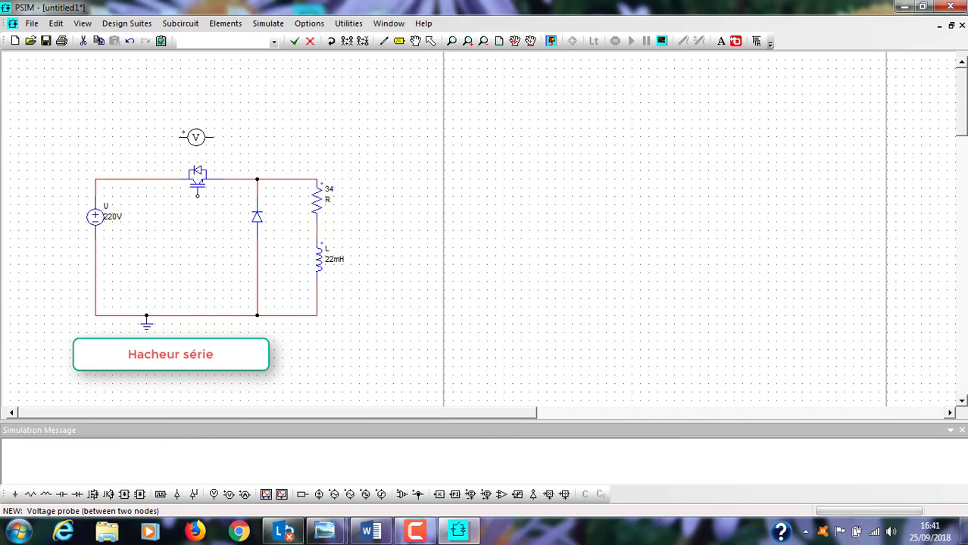
left_click(197, 136)
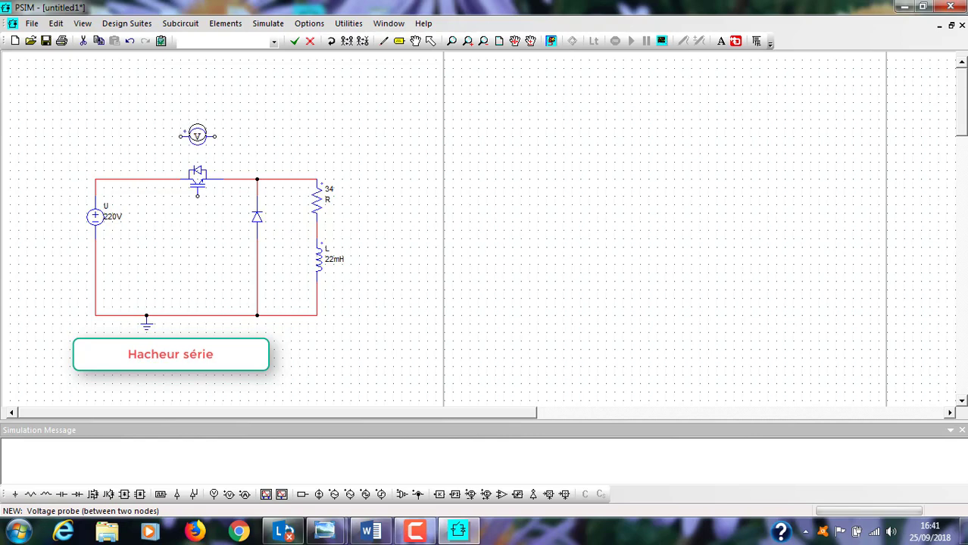
Step: Wire the voltage probe in parallel across the IGBT, with its positive terminal on the source side
left_click(384, 41)
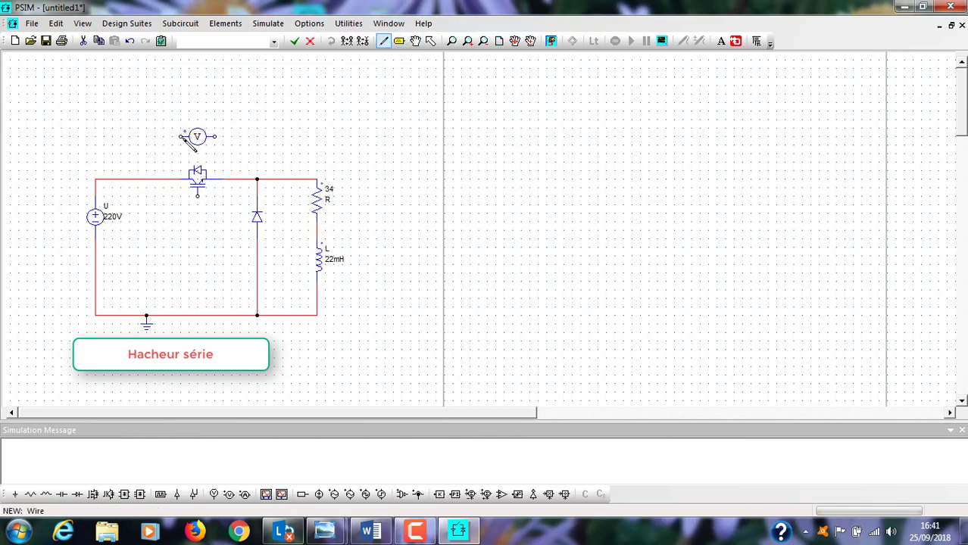
left_click_drag(182, 136, 163, 180)
left_click_drag(225, 139, 225, 181)
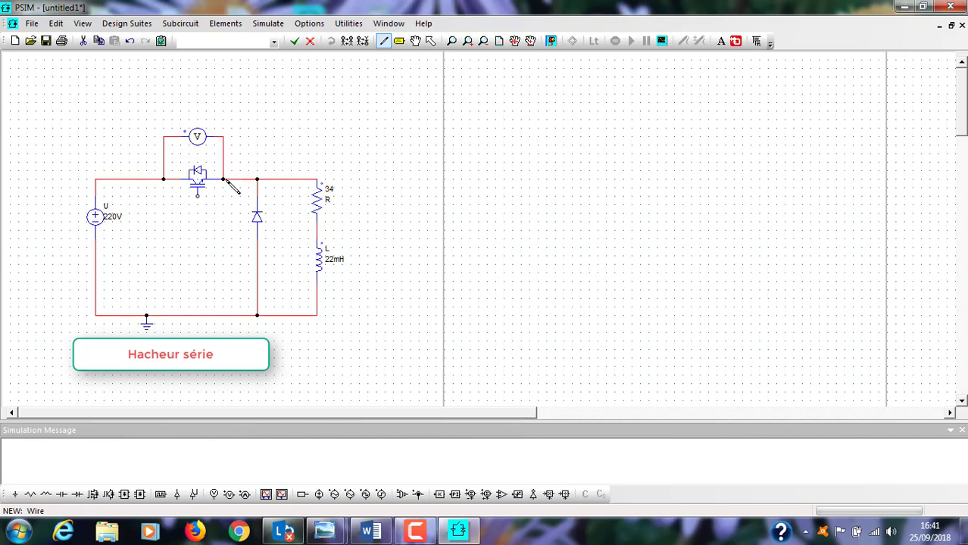
Step: Place a node-to-ground voltage probe on the wire corner above the DC source's positive terminal
left_click(215, 494)
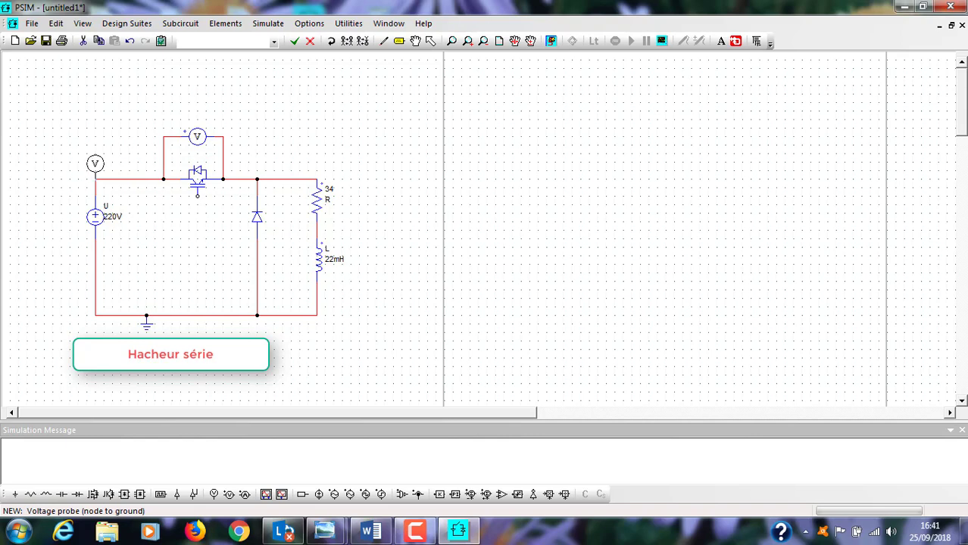
left_click(95, 168)
left_click(429, 41)
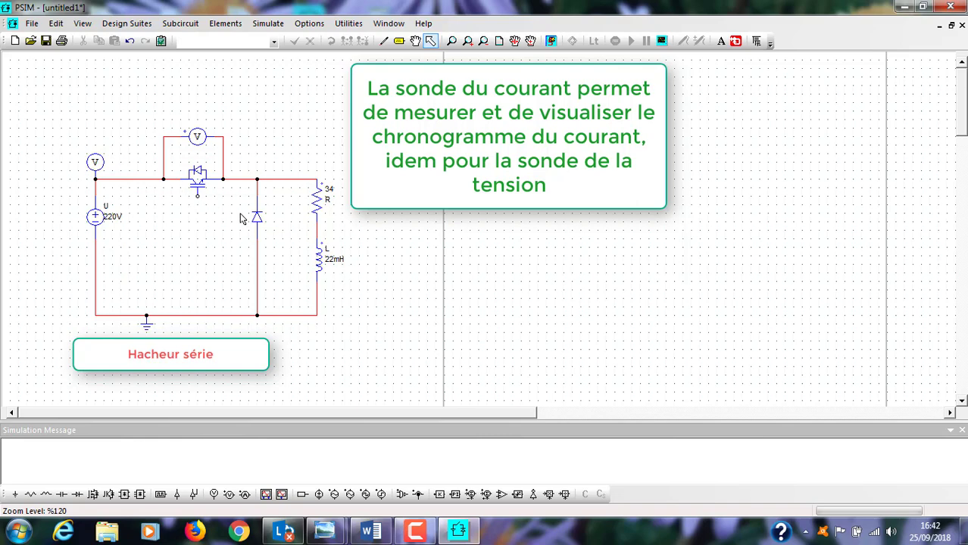
Step: Insert a current probe in the upper wire between the diode's node and the resistor
left_click(244, 494)
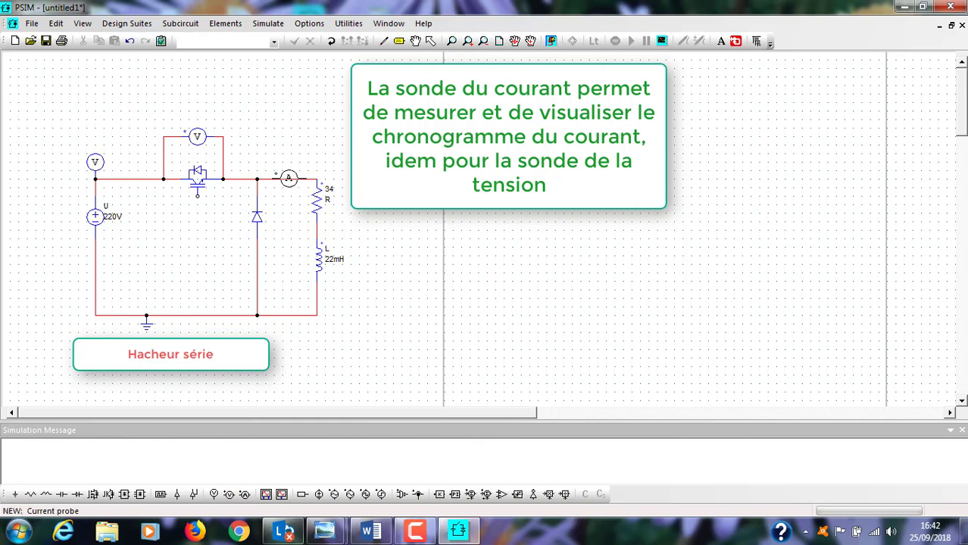
left_click(291, 178)
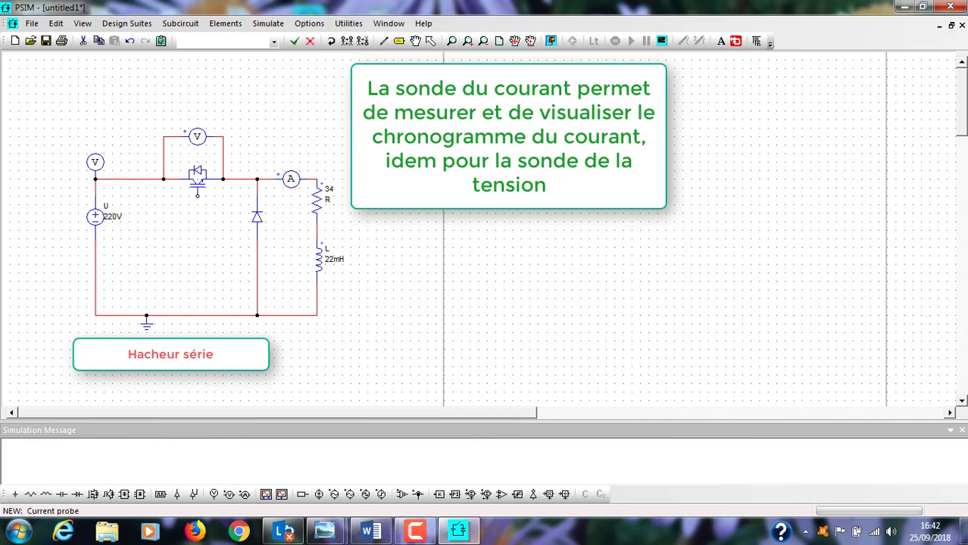
left_click(431, 42)
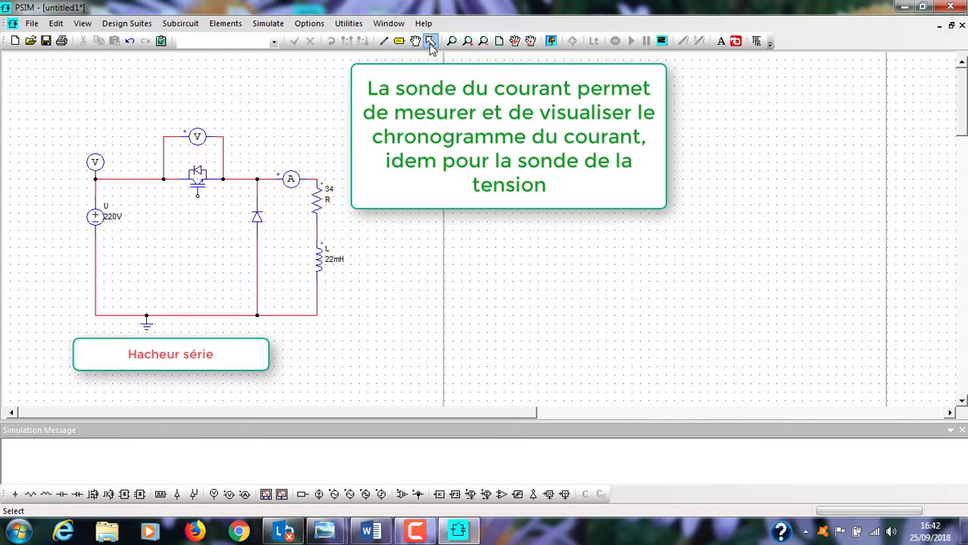
Step: Rename the load current probe as I and display its name on the schematic
left_click(290, 181)
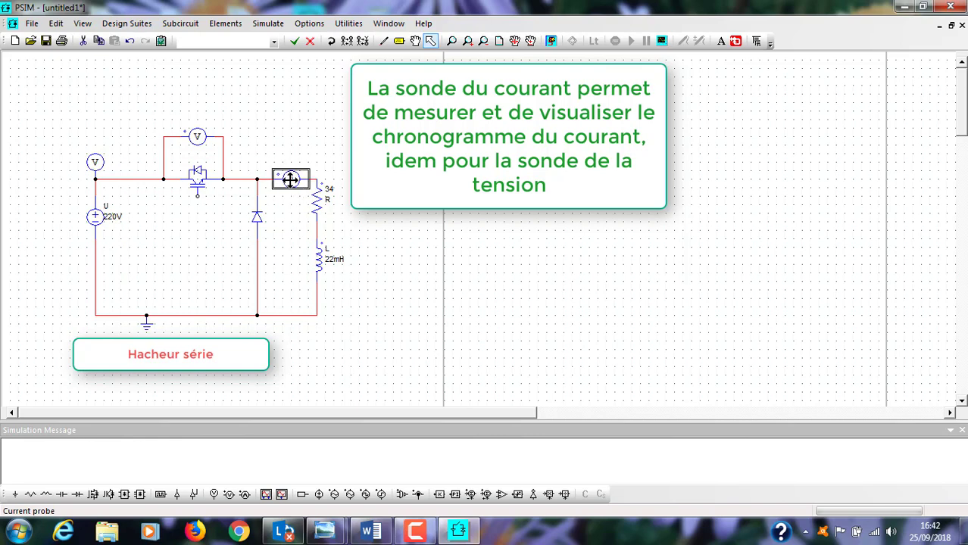
left_click(290, 181)
double_click(286, 178)
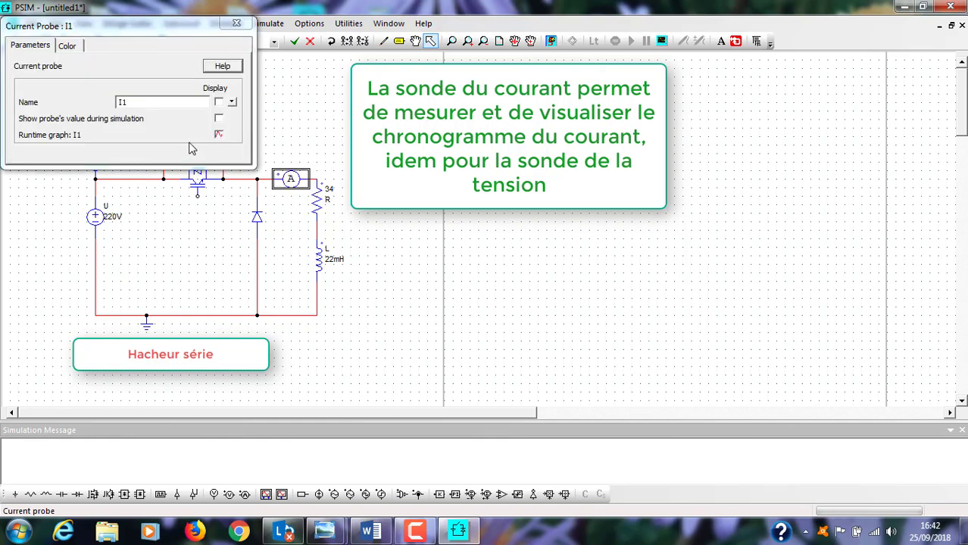
left_click(130, 102)
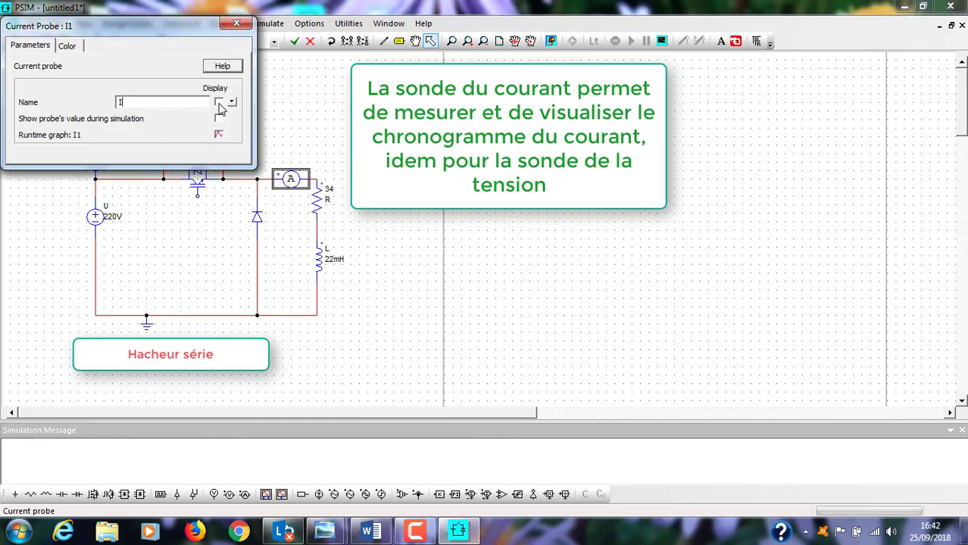
left_click(218, 101)
left_click(238, 25)
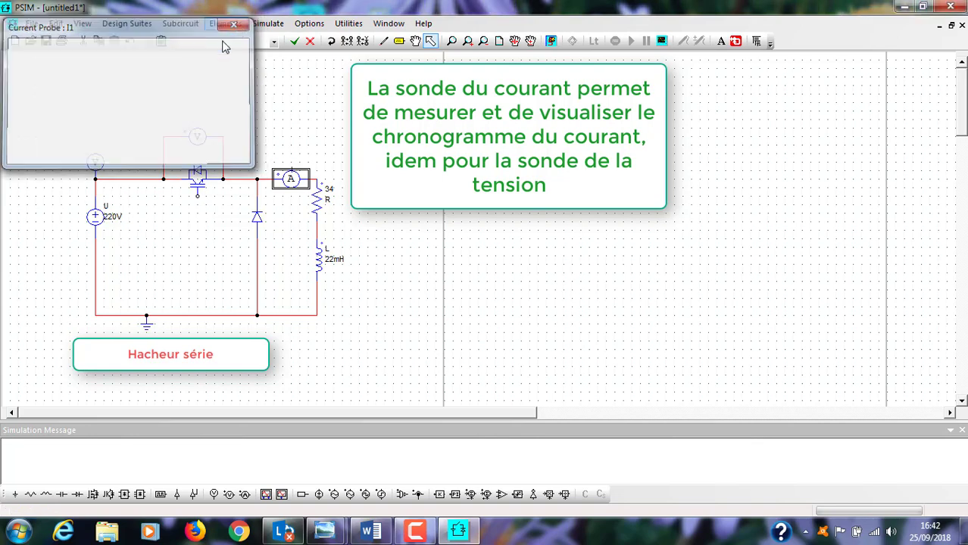
Step: Insert a current probe in the upper wire between the DC source and the IGBT
left_click(244, 494)
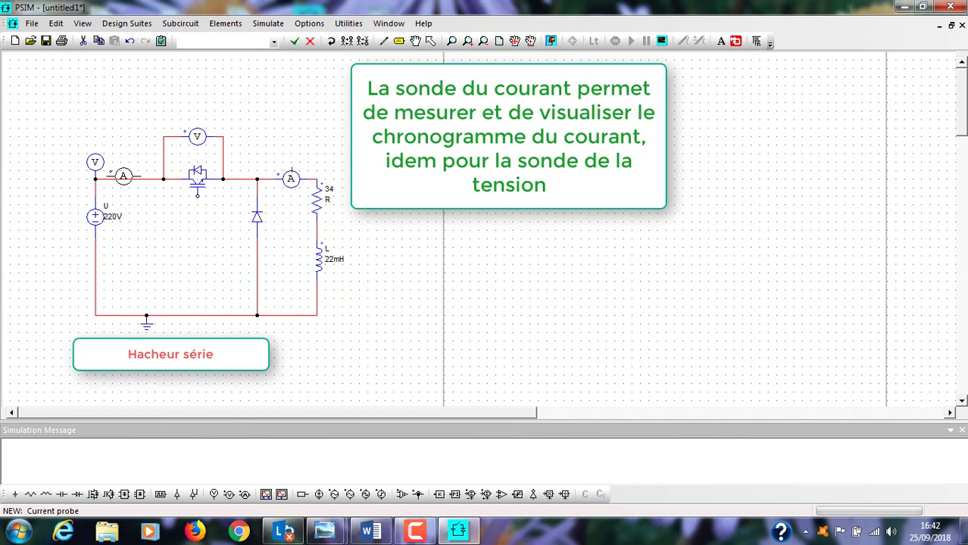
left_click(125, 179)
left_click(128, 179)
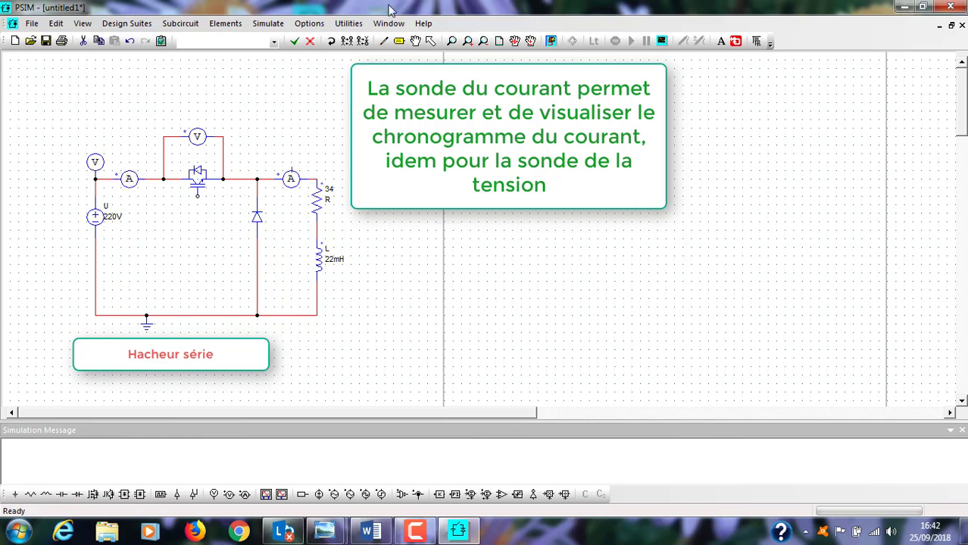
left_click(430, 40)
Step: Rename the current probe beside the source as Ik and display its name on the schematic
double_click(129, 180)
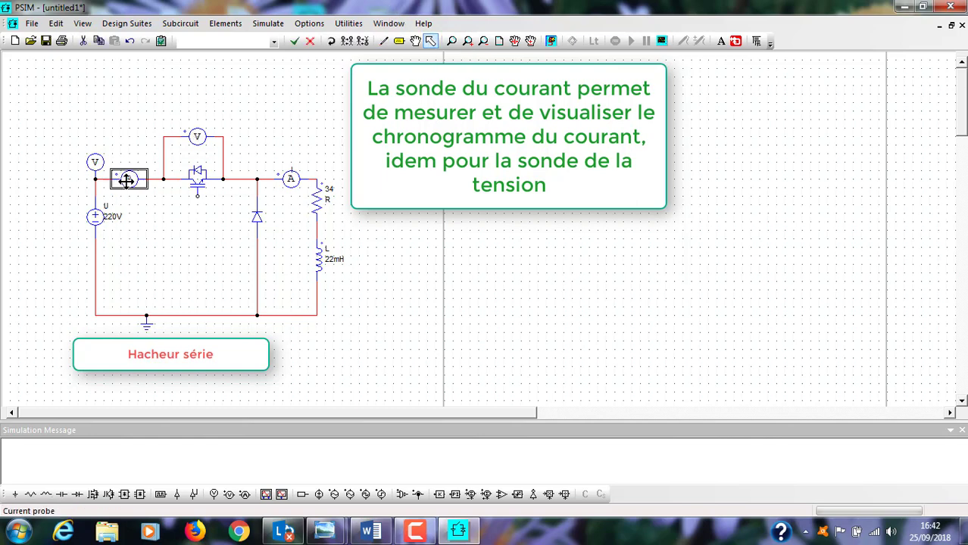
left_click(127, 100)
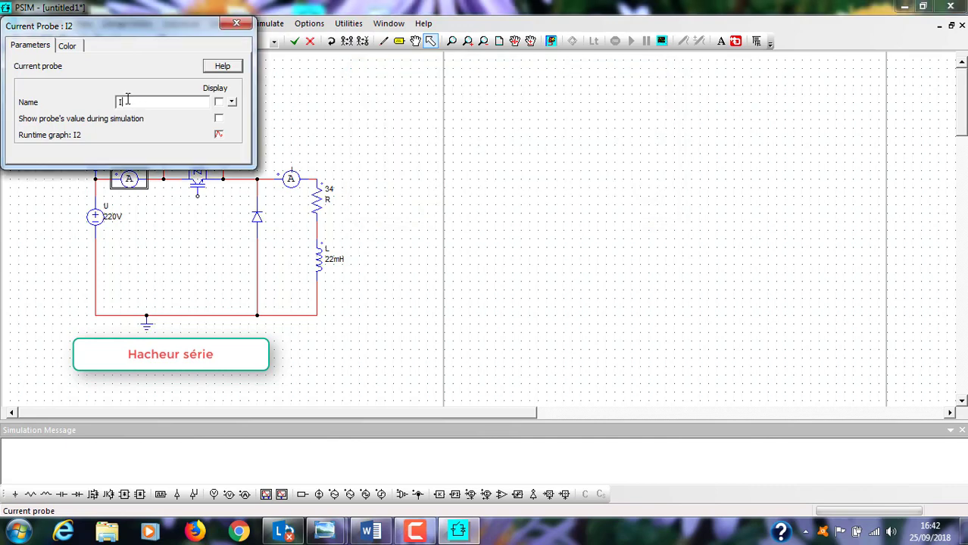
key("Caps_Lock")
type("k")
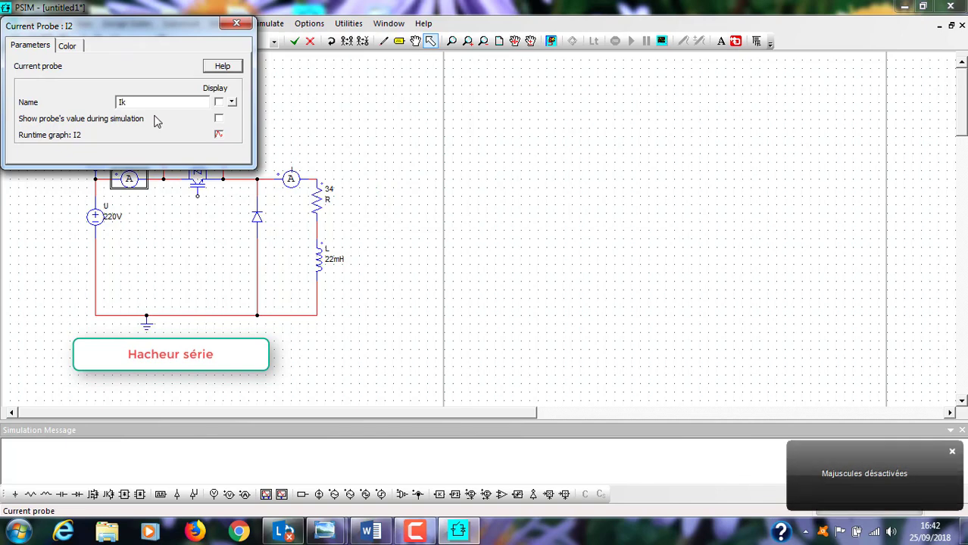
left_click(218, 101)
left_click(237, 25)
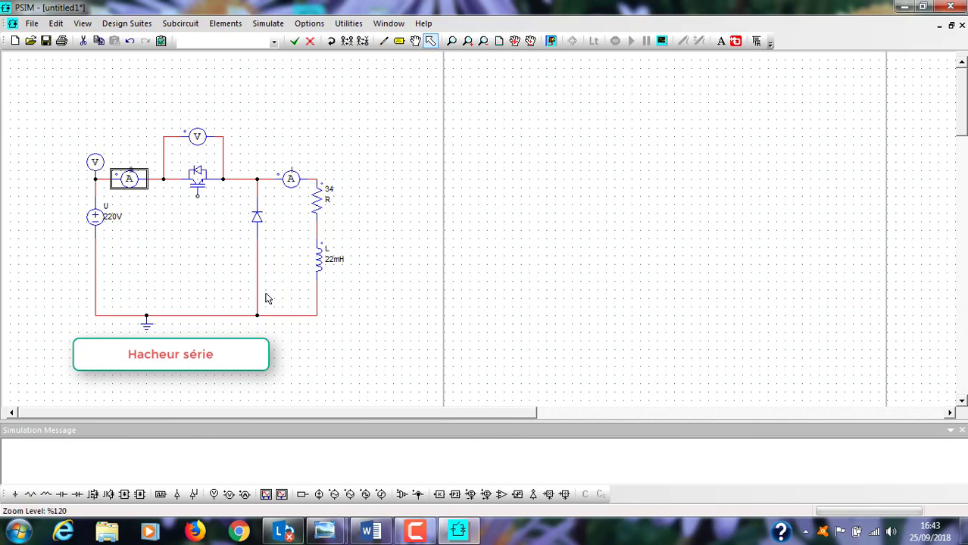
Step: Insert a current probe in the diode branch below the diode, rotated vertically with its positive terminal facing down
left_click(244, 500)
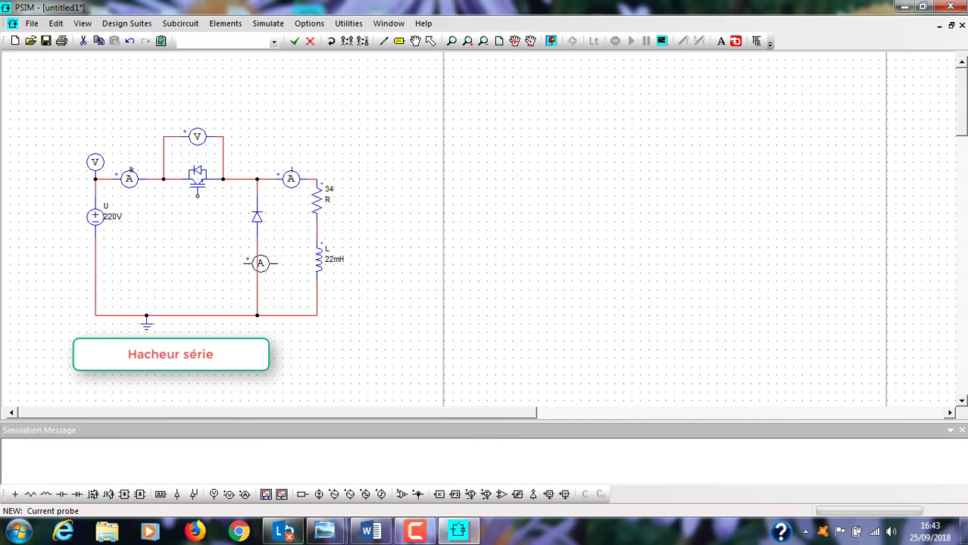
right_click(258, 266)
right_click(258, 265)
right_click(258, 266)
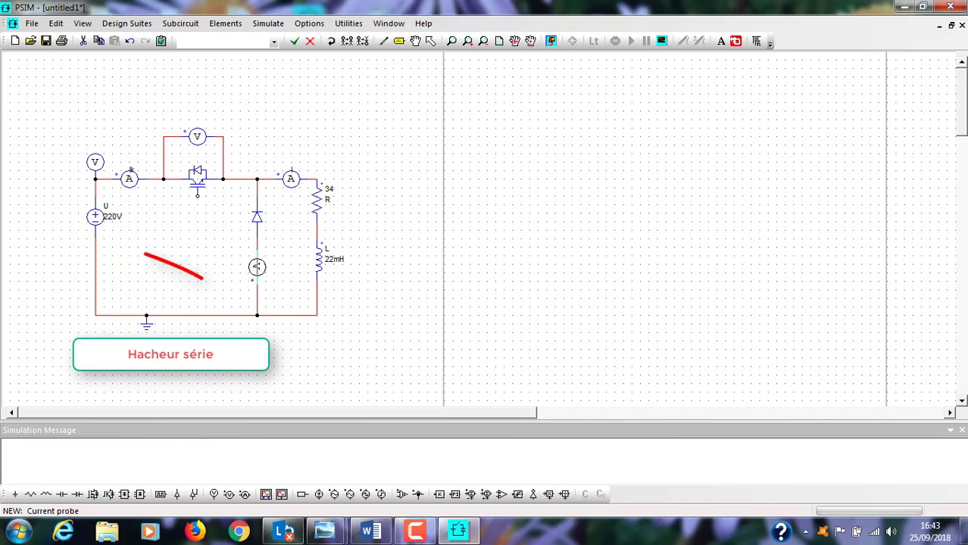
left_click(257, 266)
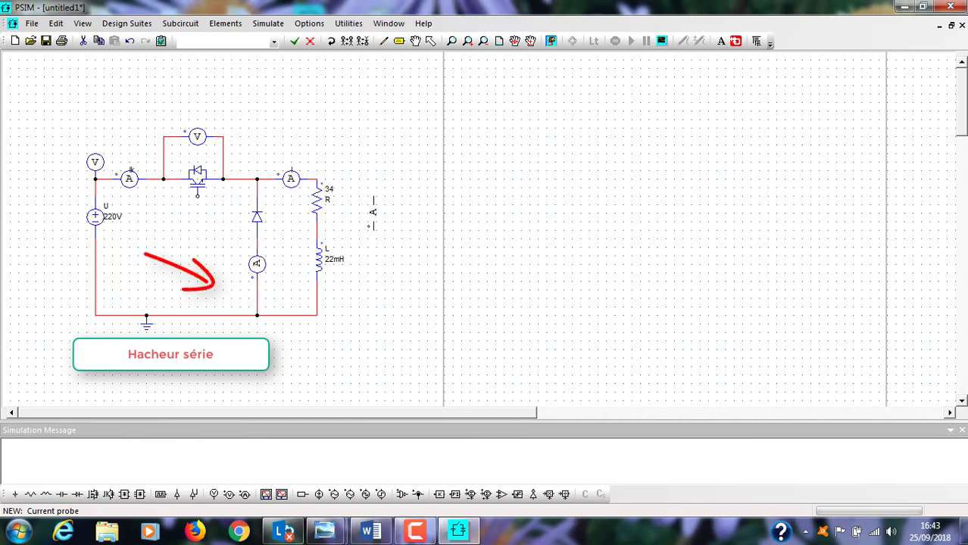
left_click(431, 42)
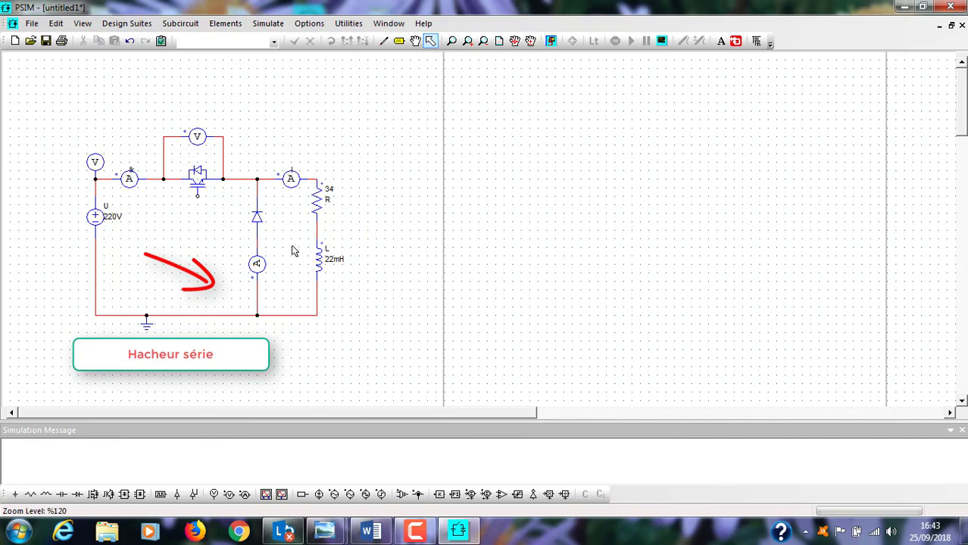
Step: Rename the current probe in the diode branch as Idrl and display its name on the schematic
double_click(257, 267)
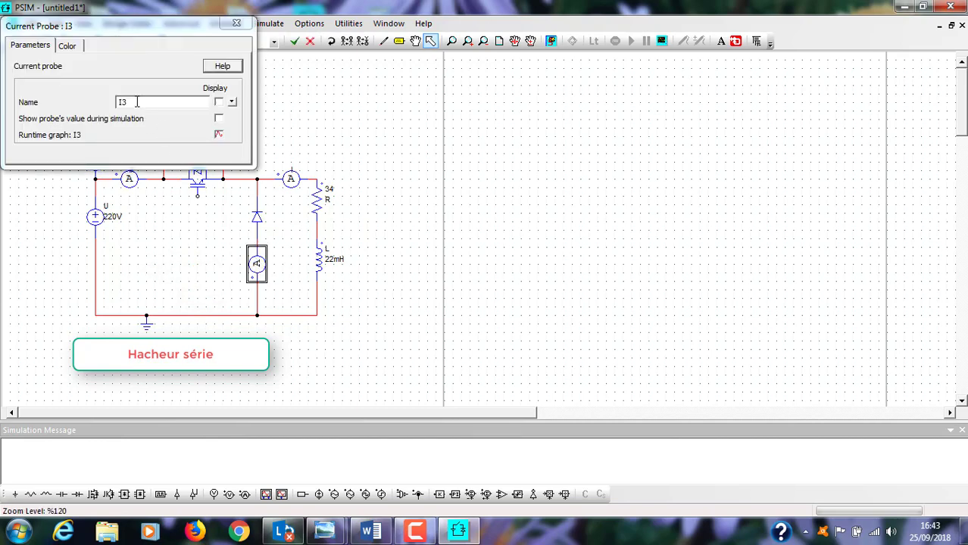
key("BackSpace")
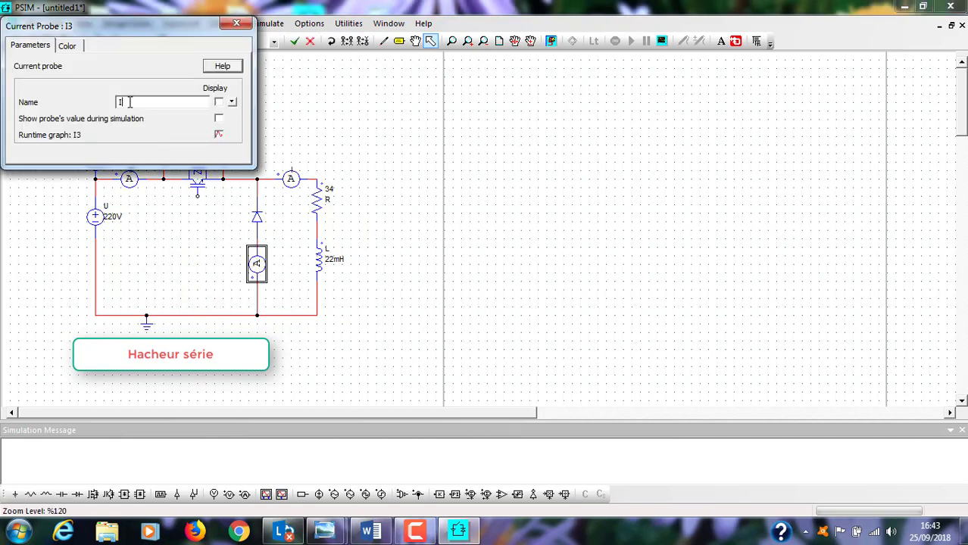
type("drl")
left_click(218, 103)
left_click(237, 23)
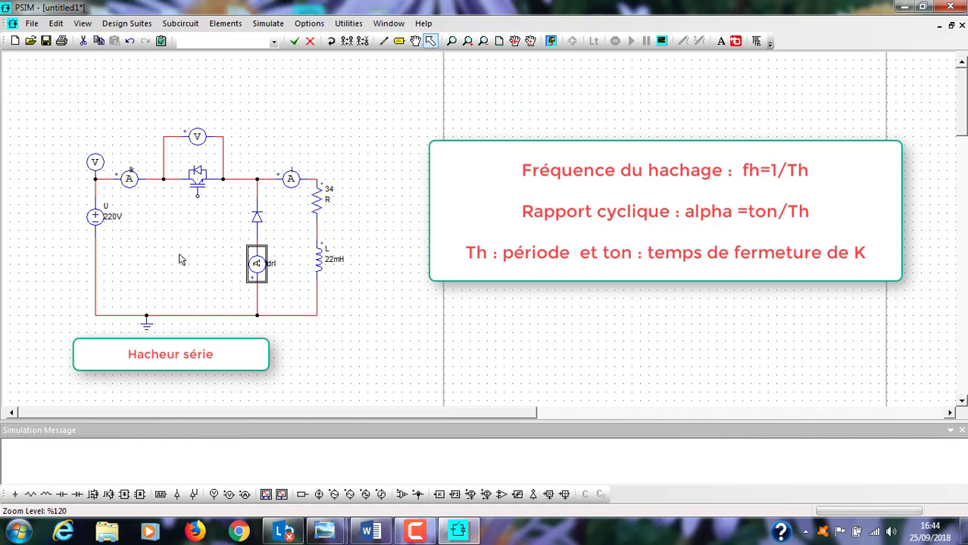
Step: Place a gating block below the IGBT, rotated vertically so that it connects to the gate terminal
left_click(161, 495)
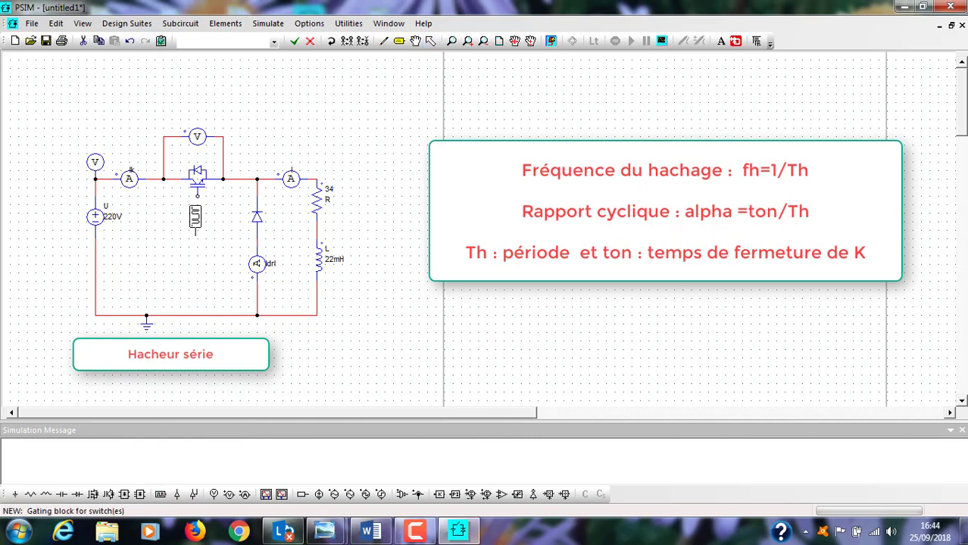
right_click(194, 220)
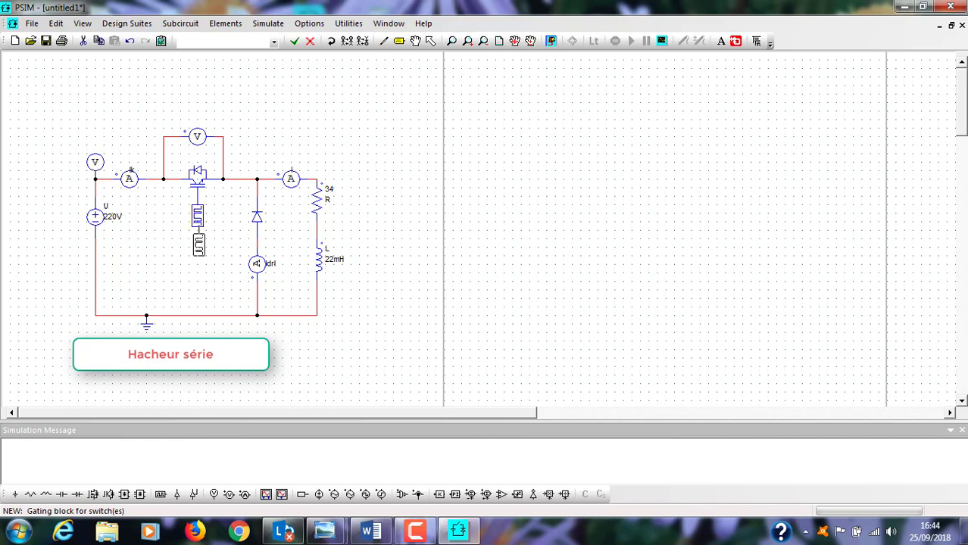
left_click(196, 216)
left_click(429, 41)
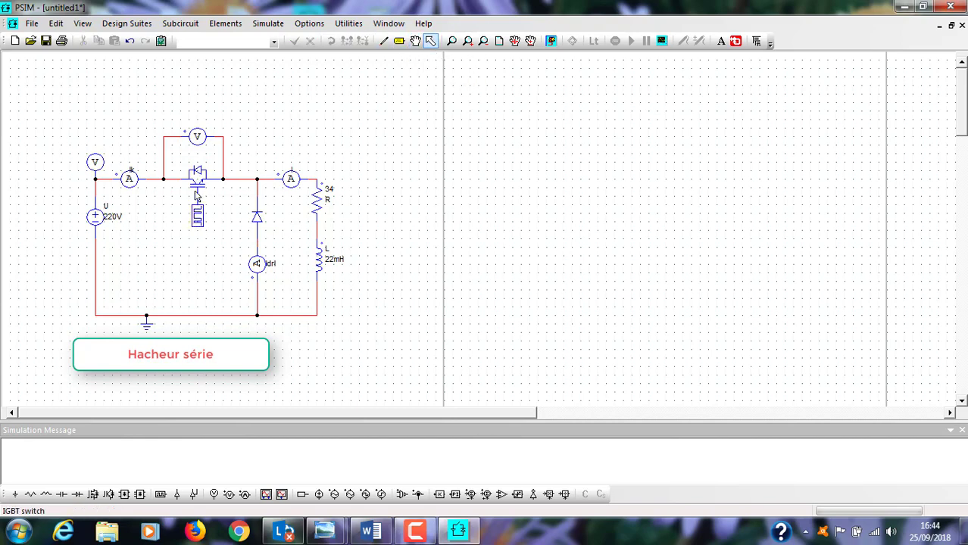
Step: Set the gating block's frequency to 2500HZ
double_click(197, 220)
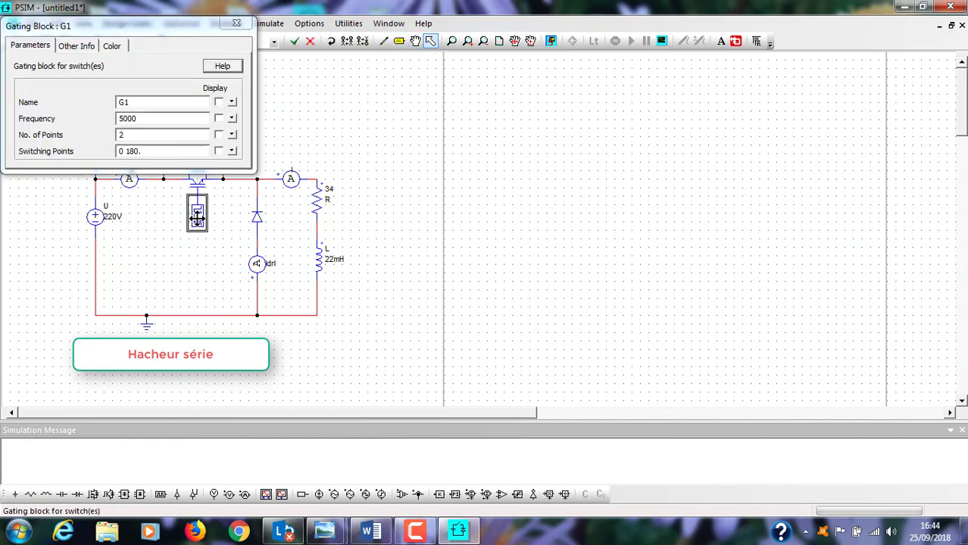
left_click(137, 118)
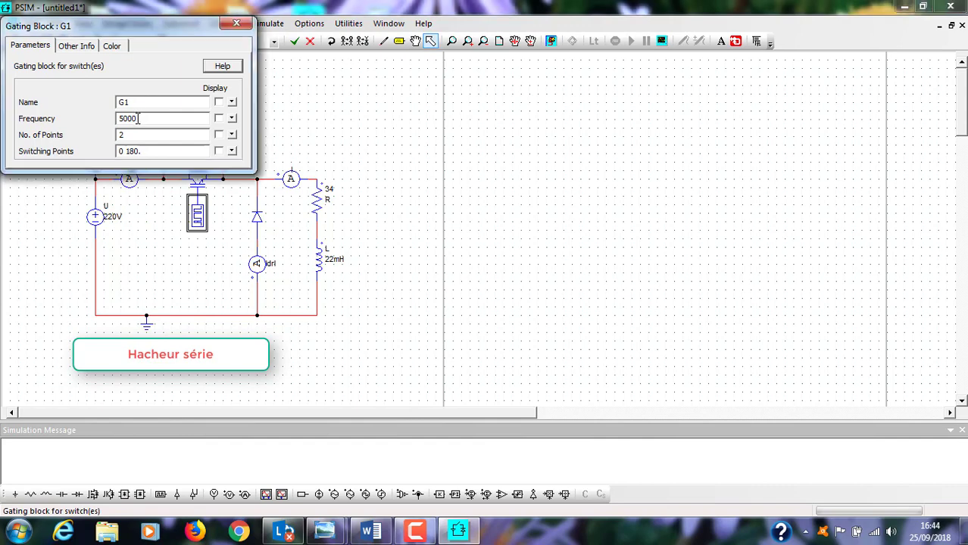
key("BackSpace")
key("BackSpace")
key("BackSpace")
key("BackSpace")
key("Caps_Lock")
type("25")
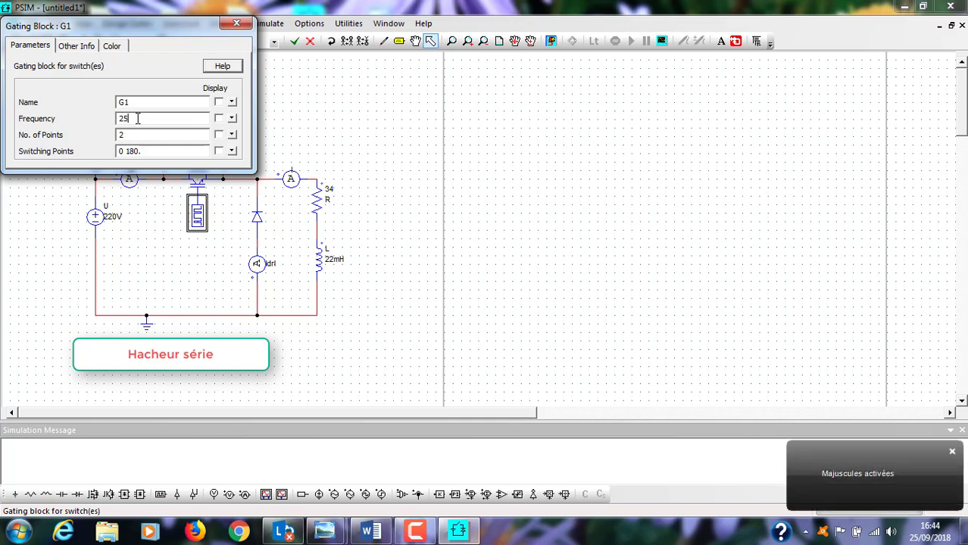
type("00H")
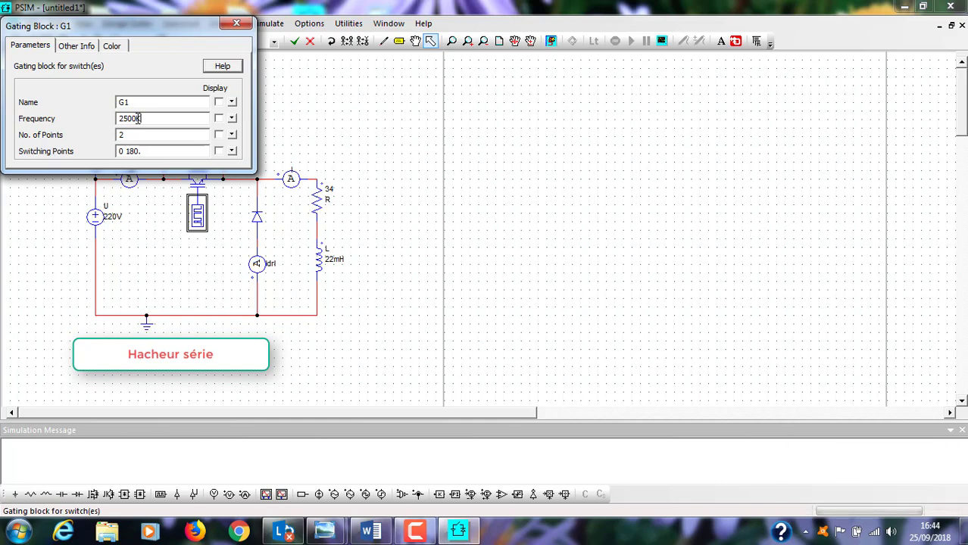
key("BackSpace")
key("Caps_Lock")
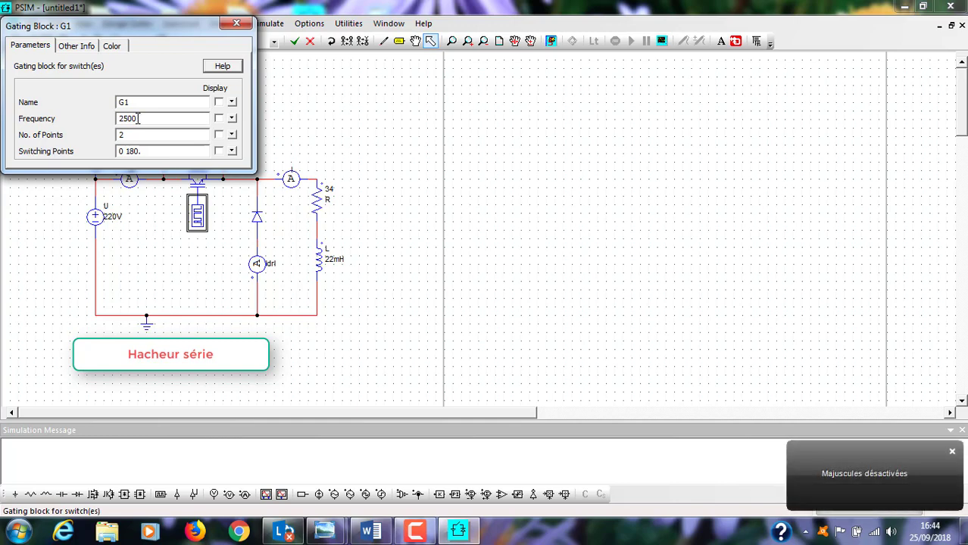
type("HZ")
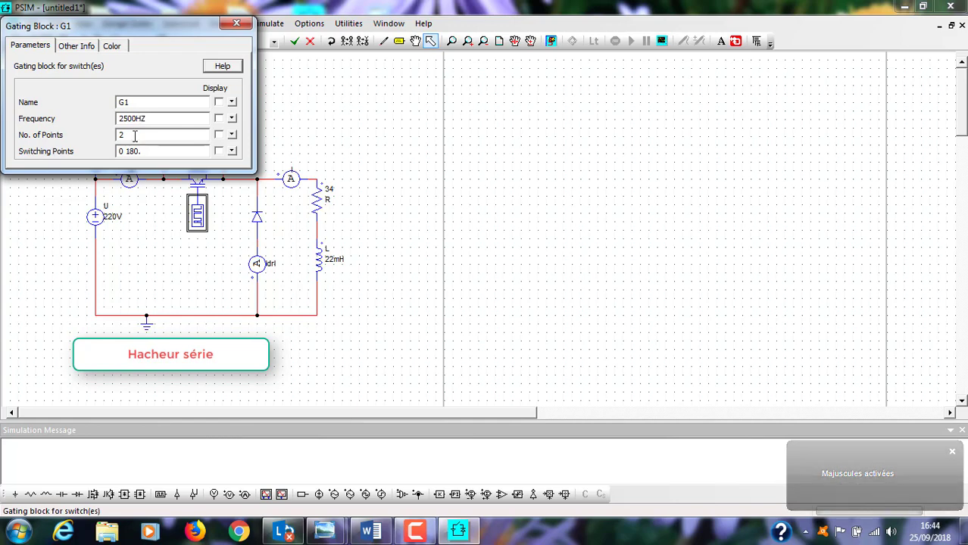
Step: Display the gating block's frequency and switching points on the schematic
left_click(219, 118)
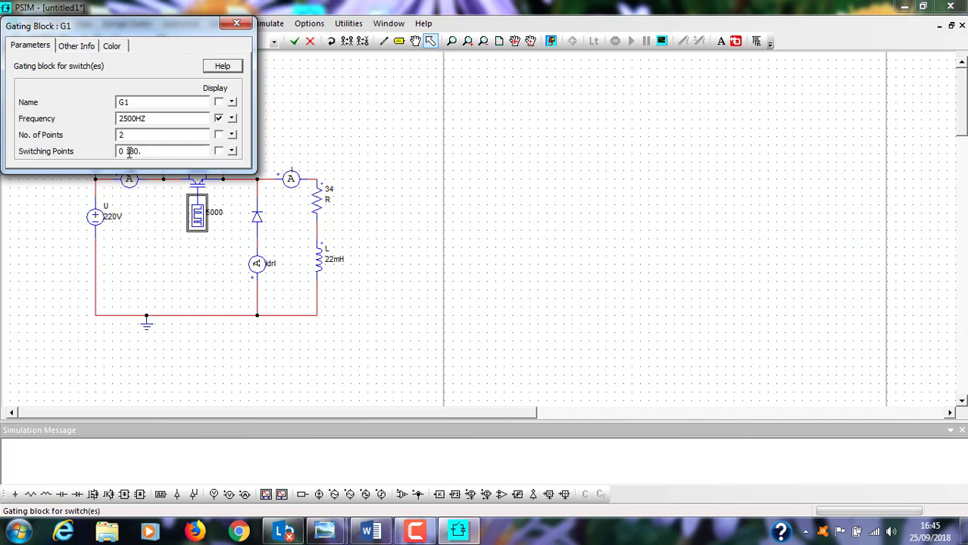
left_click(220, 152)
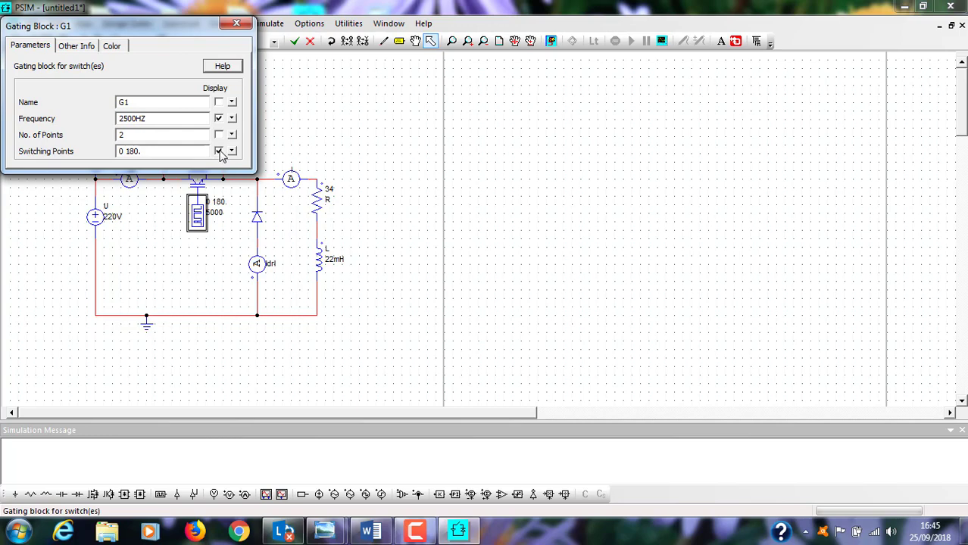
left_click(237, 26)
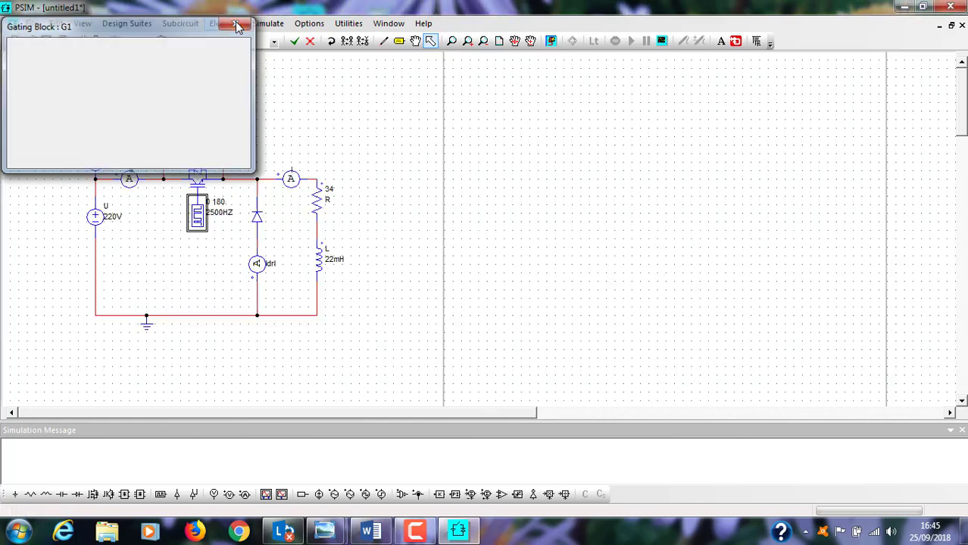
left_click(210, 269)
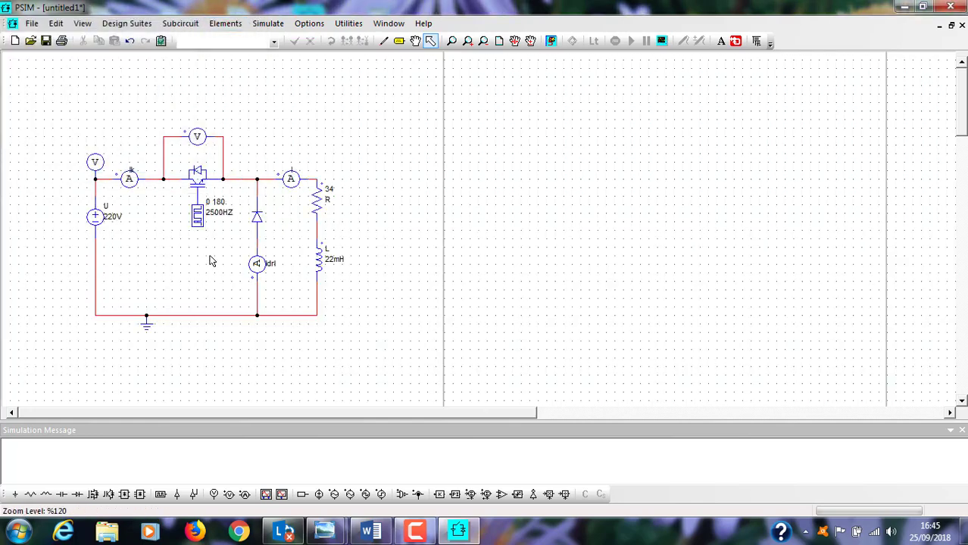
Step: Place a Simulation Control element above the RL load and open its parameters
left_click(266, 24)
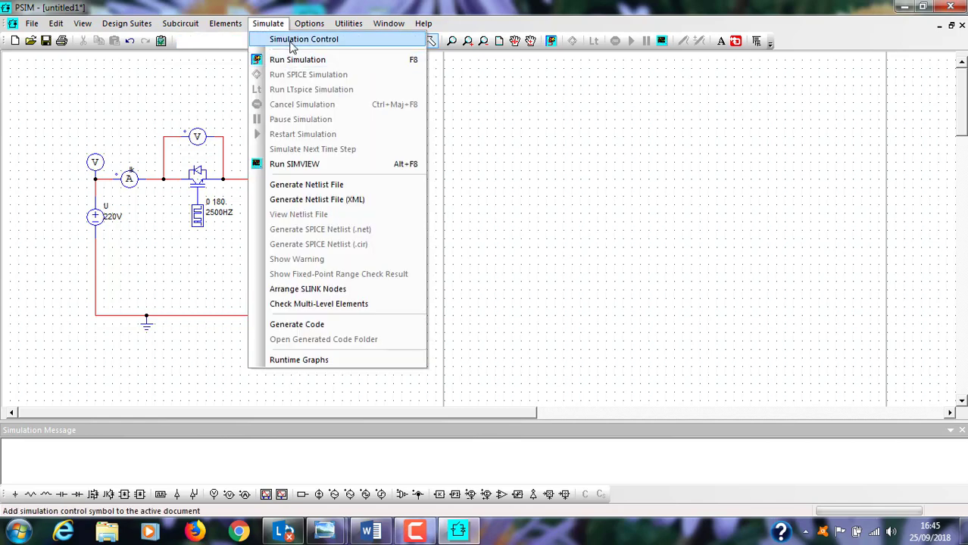
left_click(290, 42)
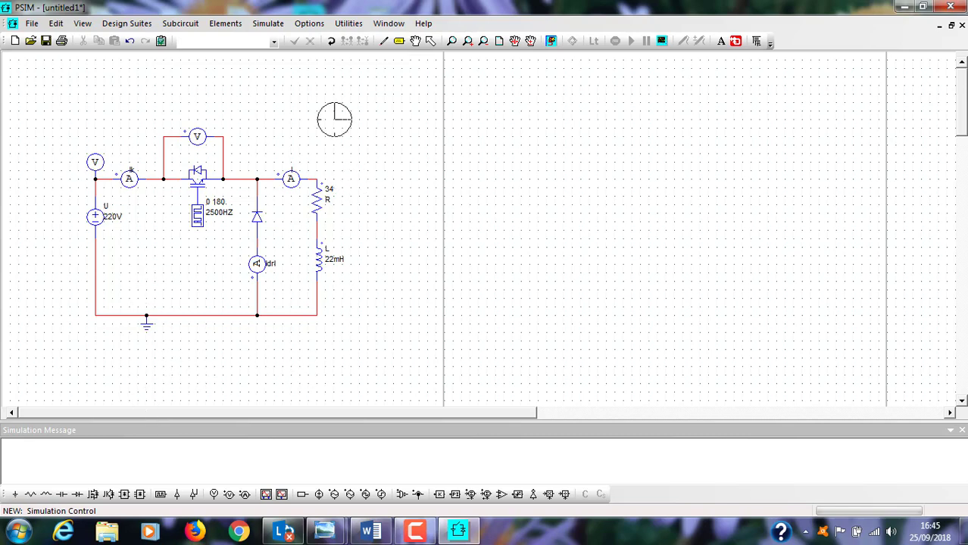
double_click(330, 109)
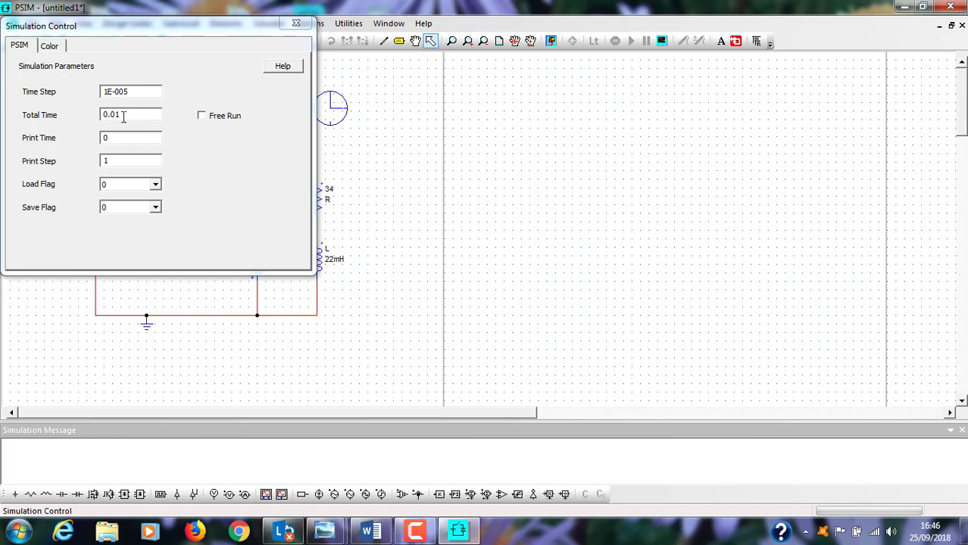
Step: Set the simulation's Print Time to 0.0092 and run the simulation
left_click(110, 138)
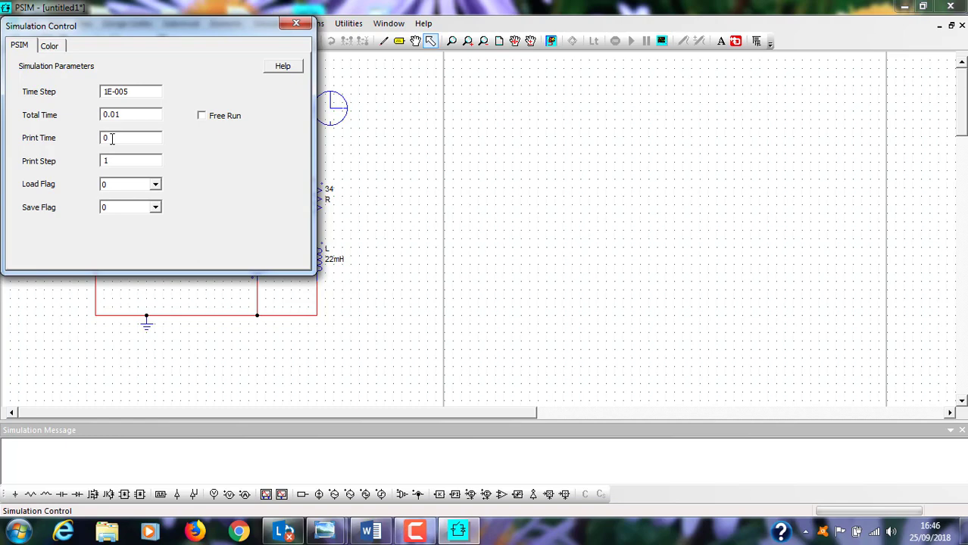
key("Caps_Lock")
type(".")
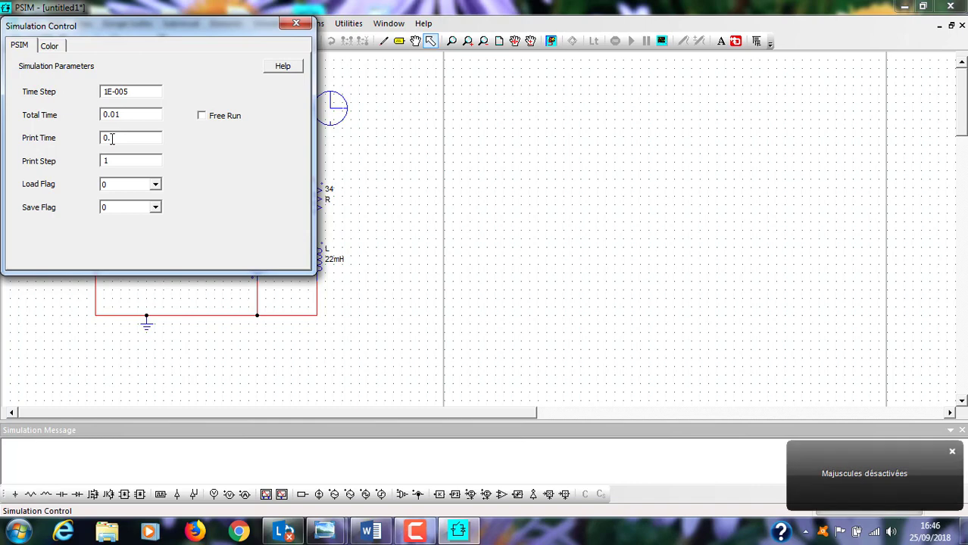
key("Caps_Lock")
type("0092")
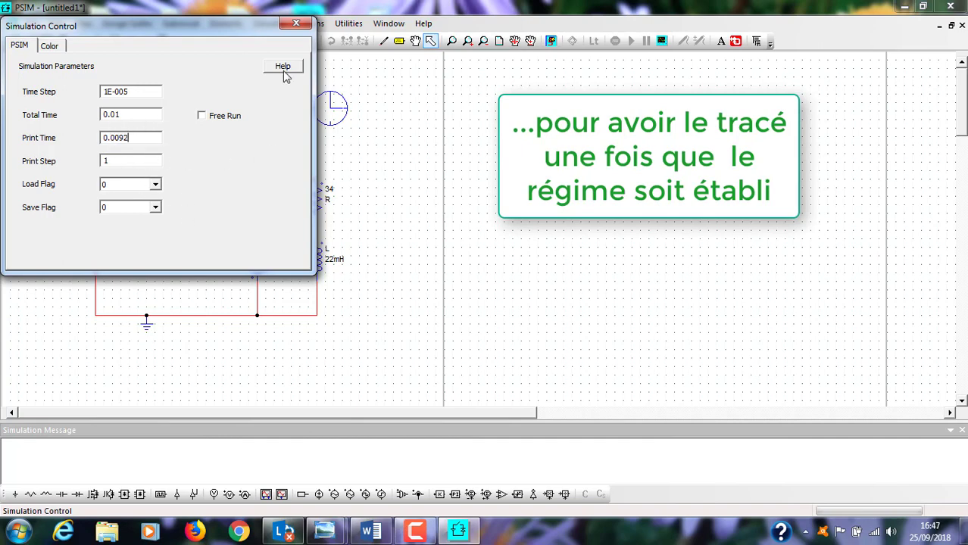
left_click(296, 23)
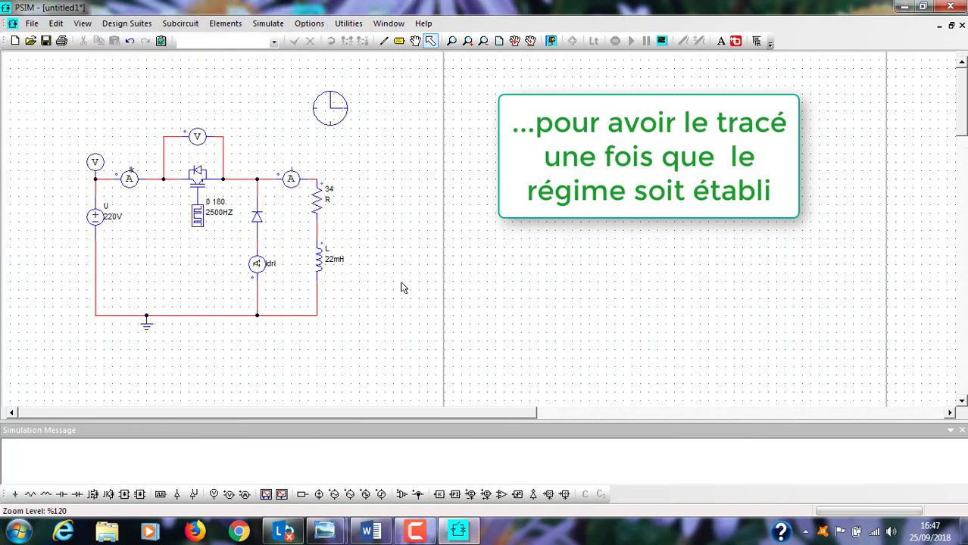
key("F8")
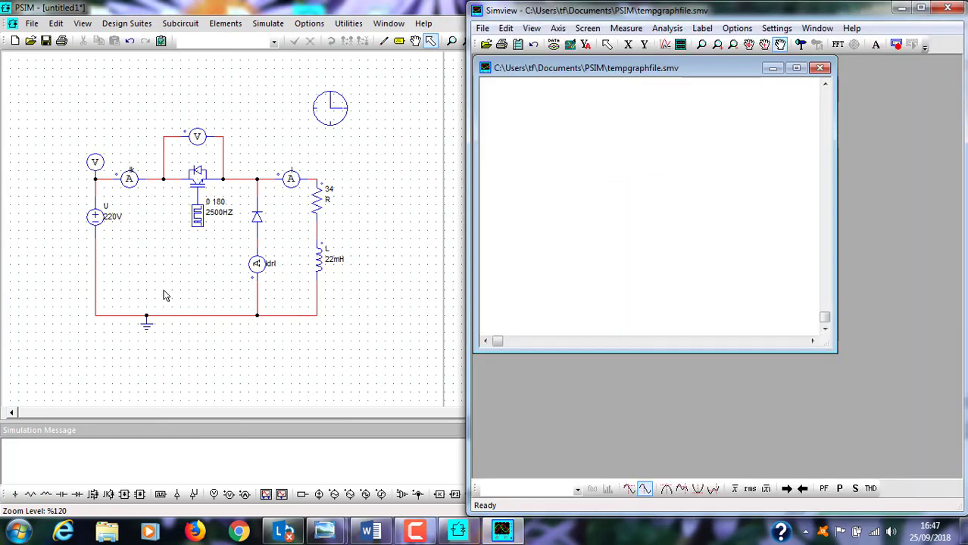
Step: Rename the voltage probe above the DC source as U and display its name on the schematic
left_click(96, 170)
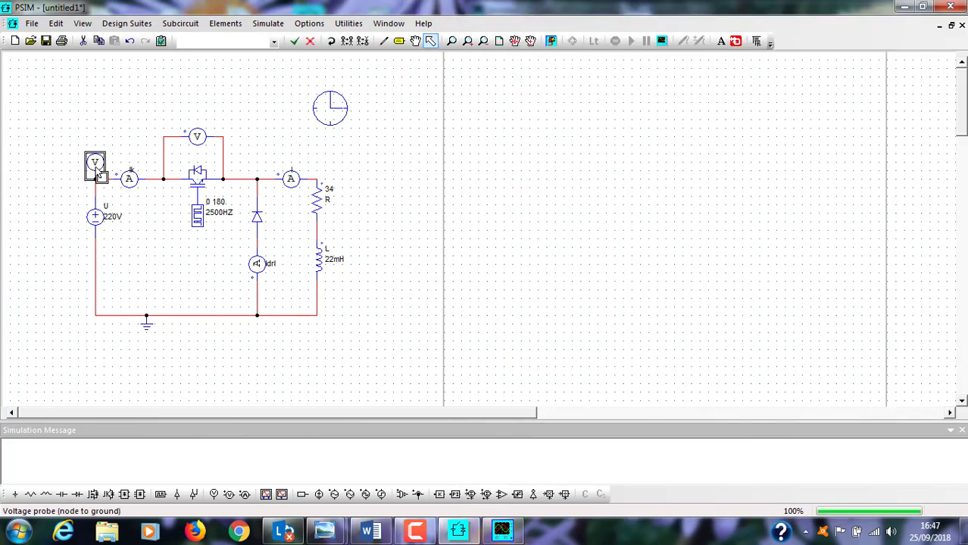
double_click(96, 170)
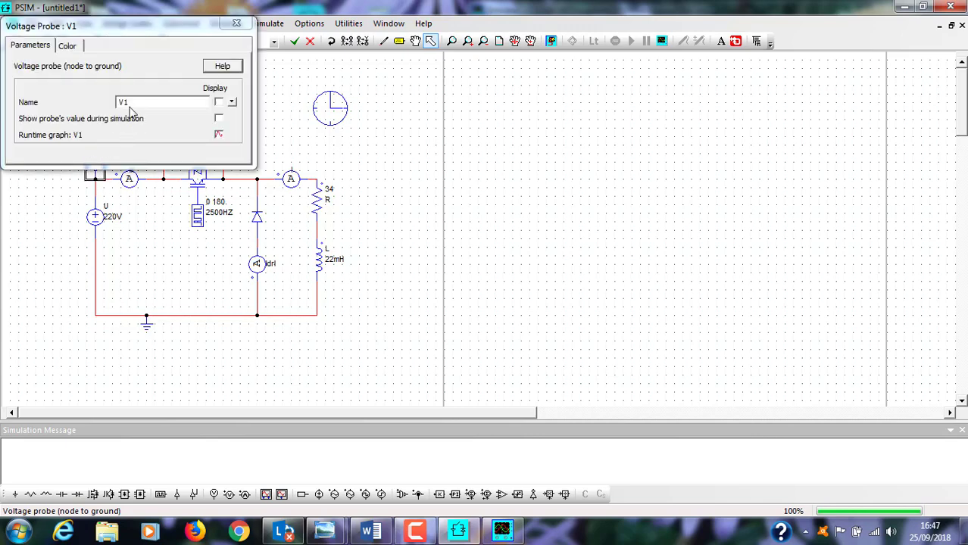
left_click(129, 106)
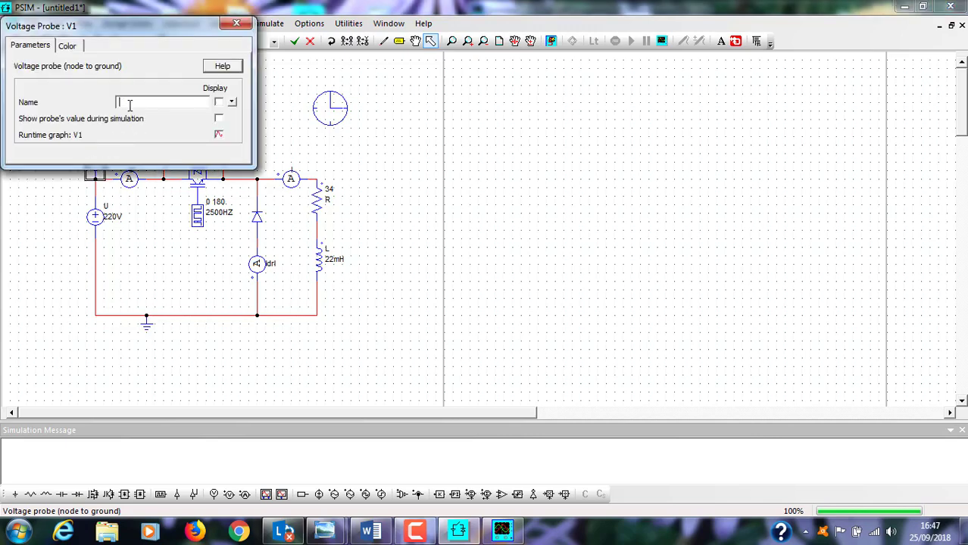
left_click(219, 102)
left_click(235, 23)
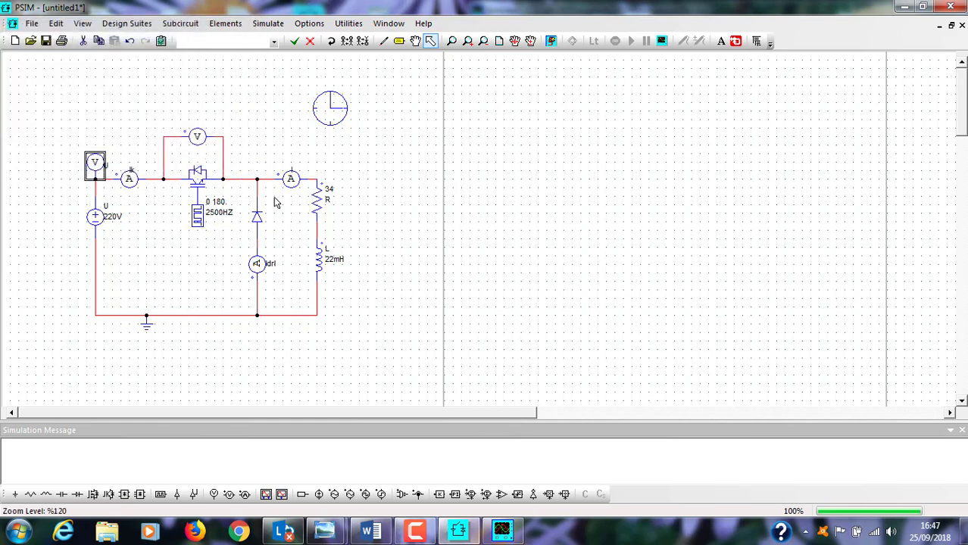
Step: Rename the voltage probe across the IGBT as VK and display its name on the schematic
double_click(195, 137)
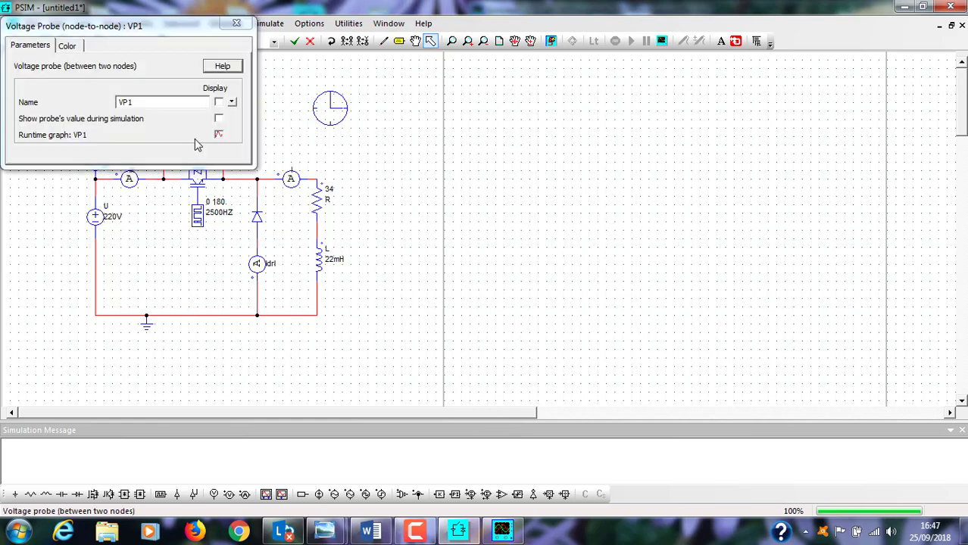
left_click(135, 101)
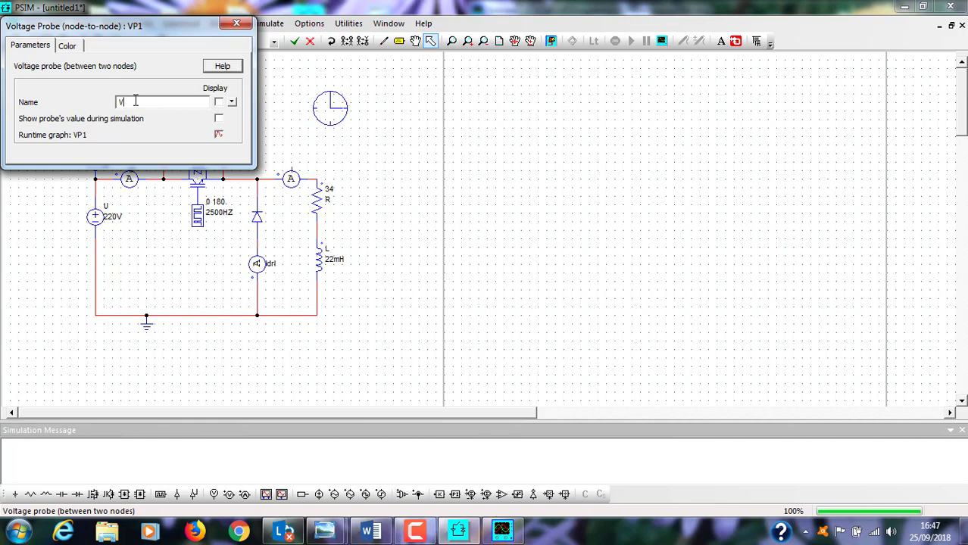
left_click(218, 103)
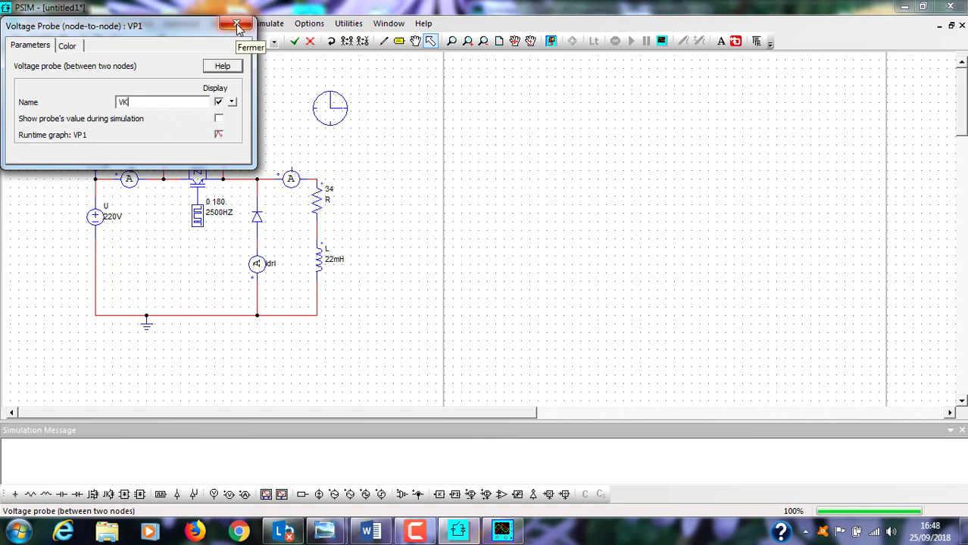
left_click(236, 25)
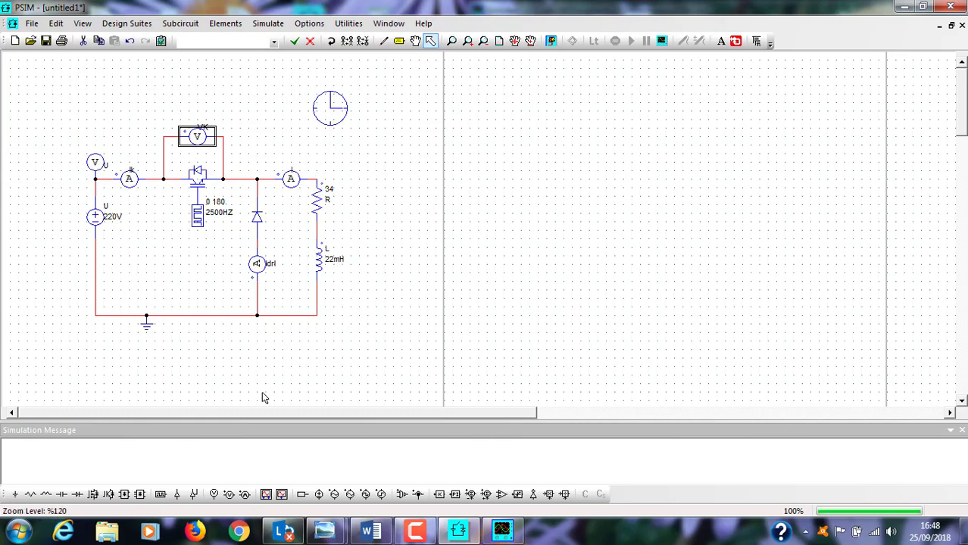
Step: Place a node-to-ground voltage probe on the upper node of the load resistor and select it
left_click(213, 494)
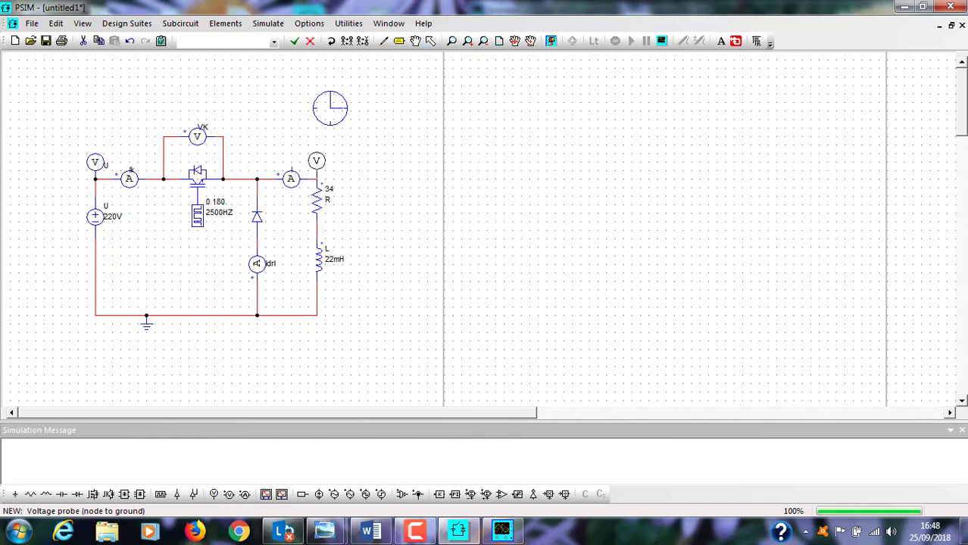
left_click(317, 161)
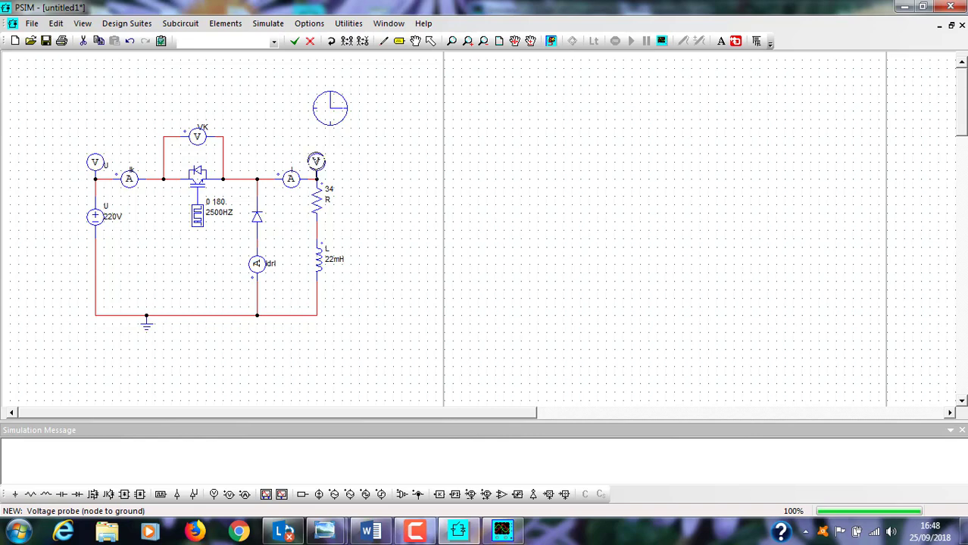
left_click(433, 43)
left_click(317, 164)
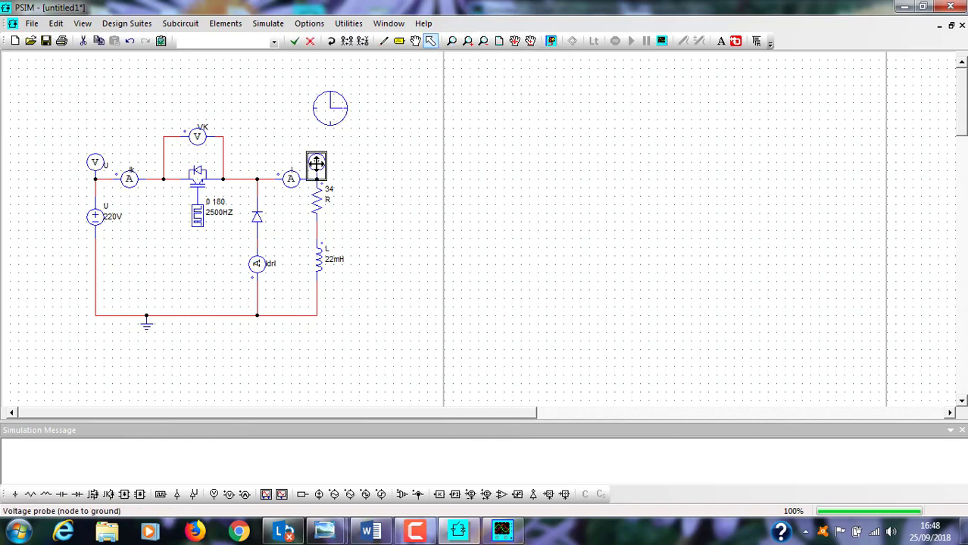
Step: Rename the voltage probe above the load resistor as V and display its name on the schematic
double_click(316, 164)
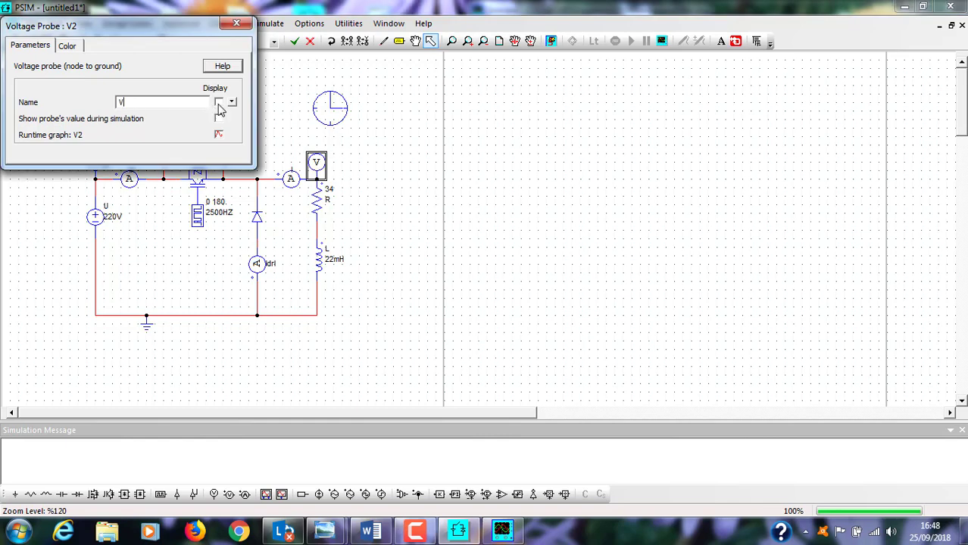
left_click(237, 23)
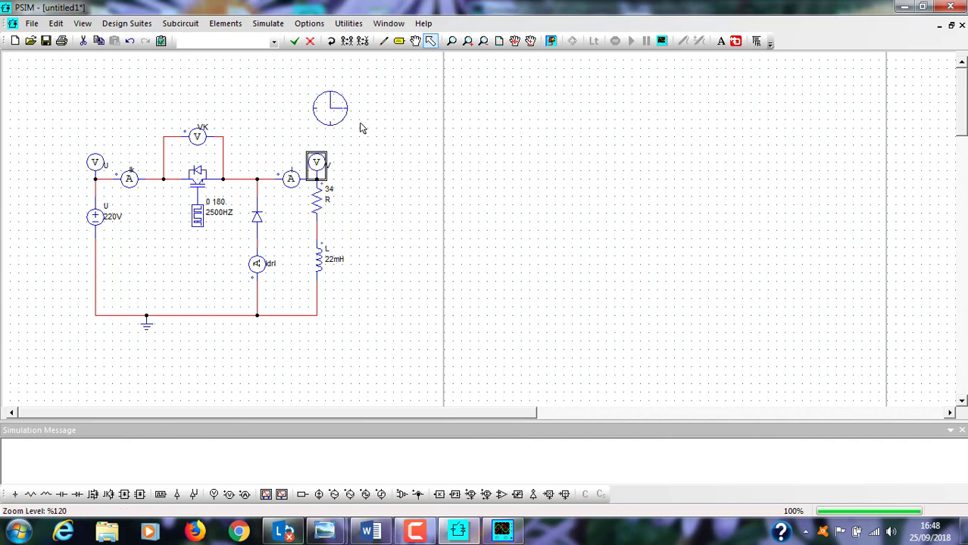
Step: Run the simulation and plot the load voltage V in a maximized graph window
left_click(266, 25)
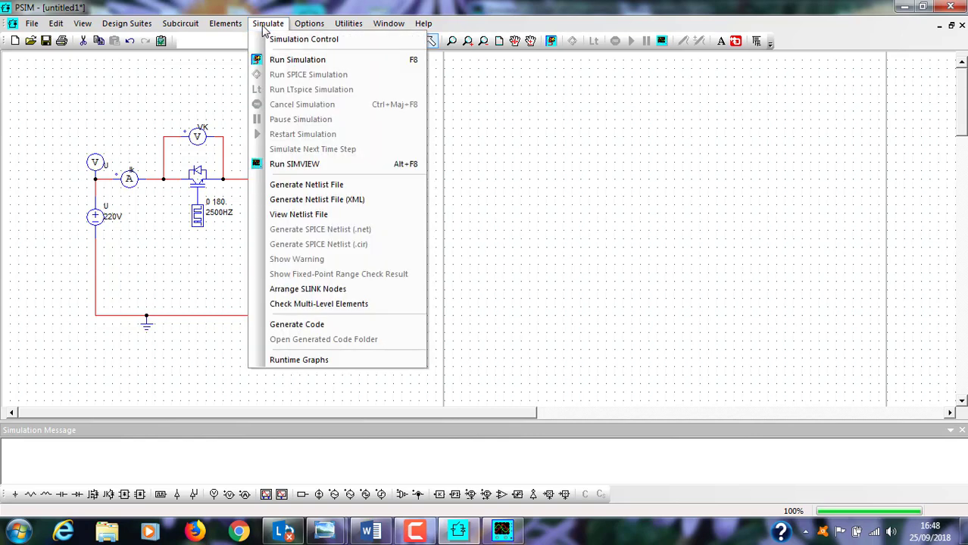
left_click(278, 60)
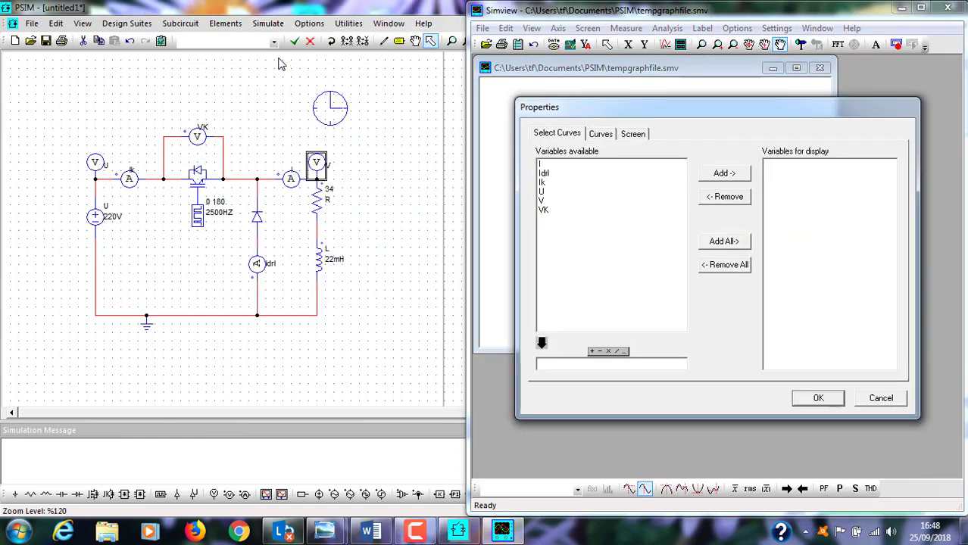
left_click(547, 201)
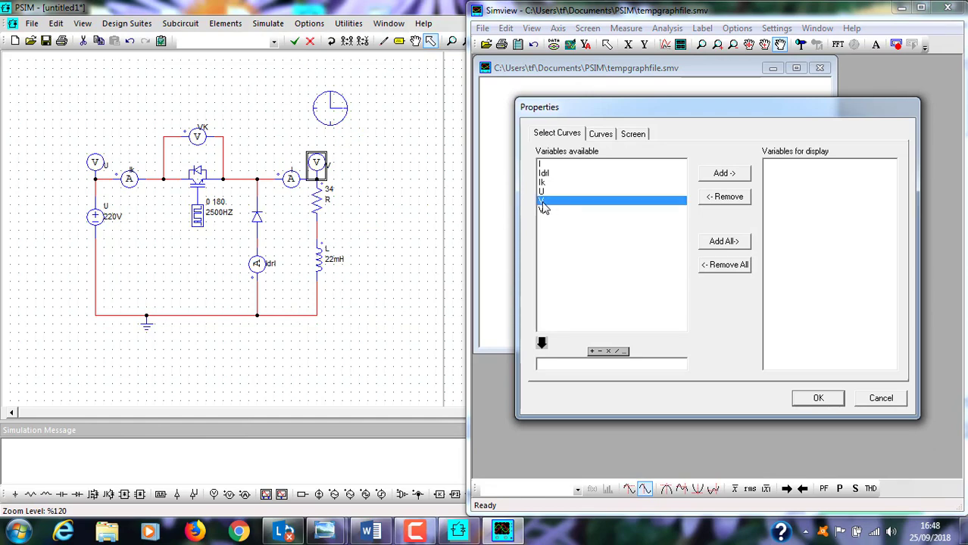
left_click(721, 175)
left_click(817, 400)
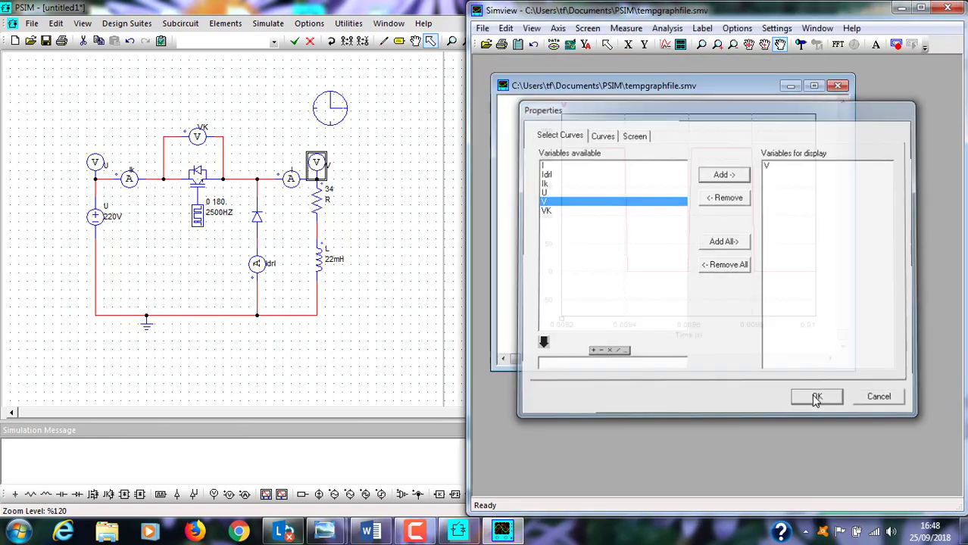
left_click(814, 85)
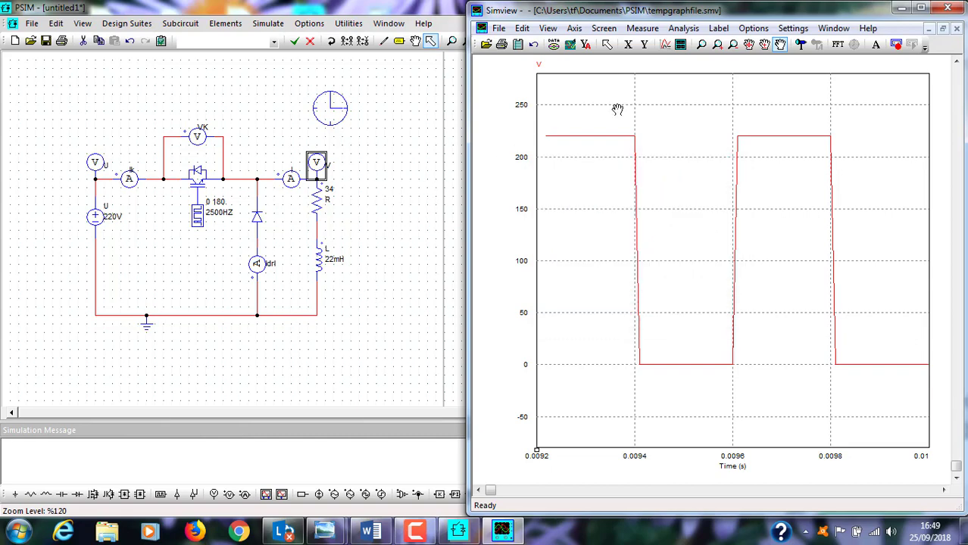
Step: Add a new graph screen for the load current I alongside the V waveform
left_click(681, 46)
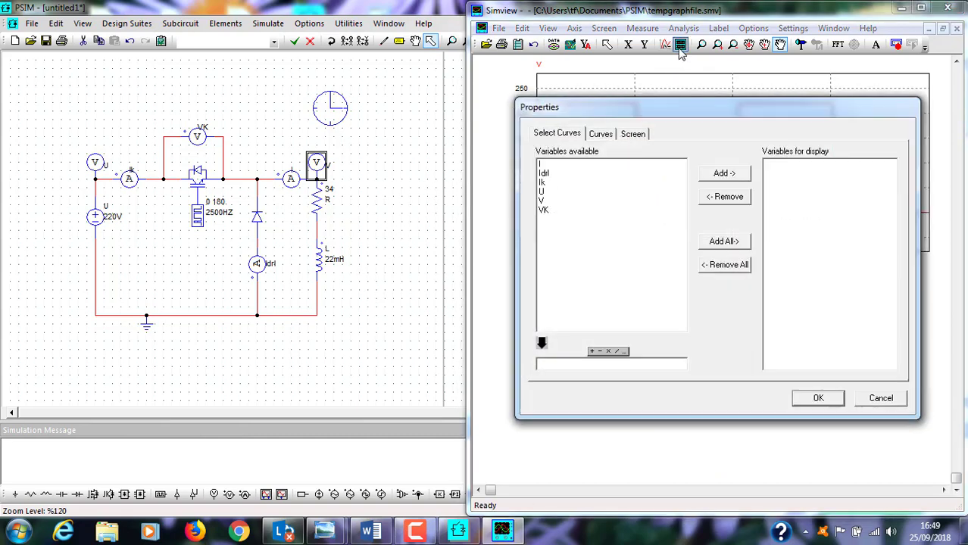
left_click(544, 164)
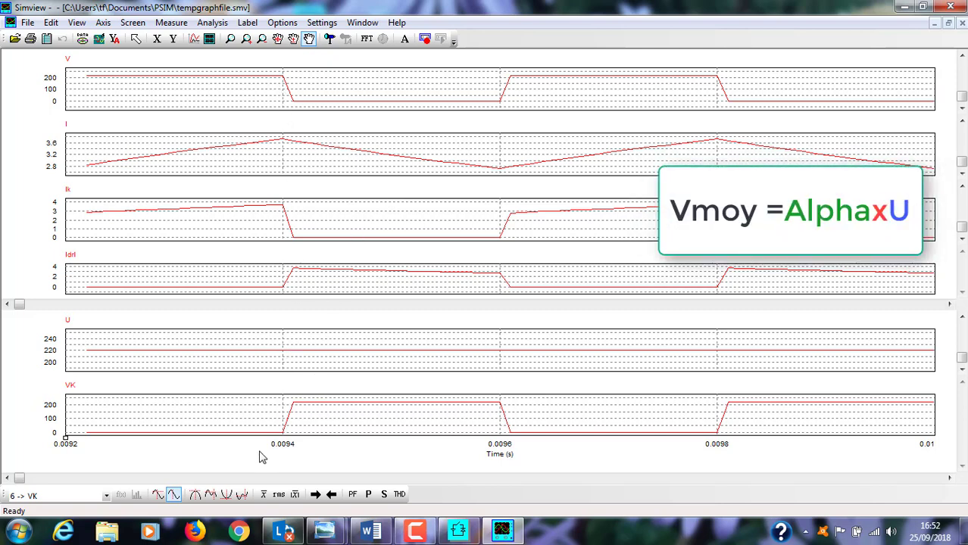
Step: Select the V curve and calculate its average value
left_click(106, 496)
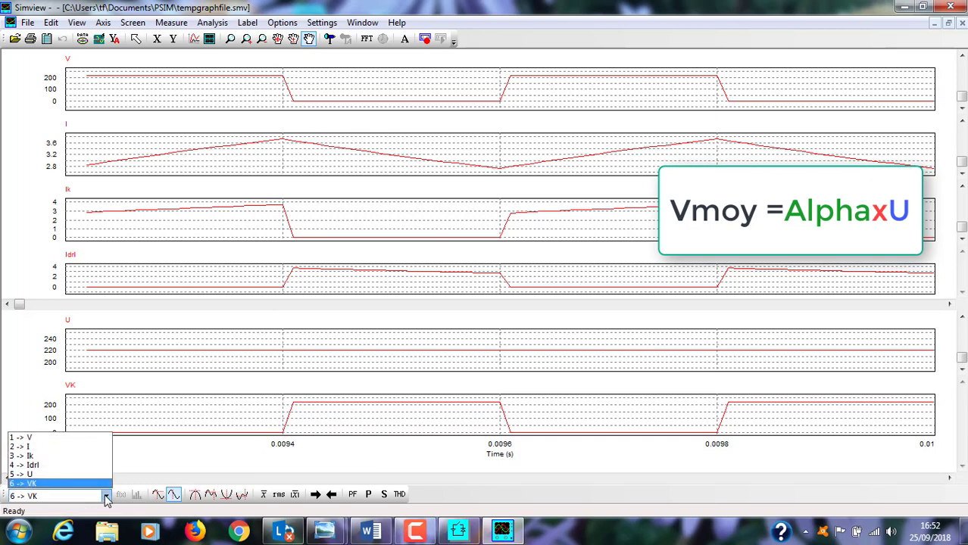
left_click(79, 441)
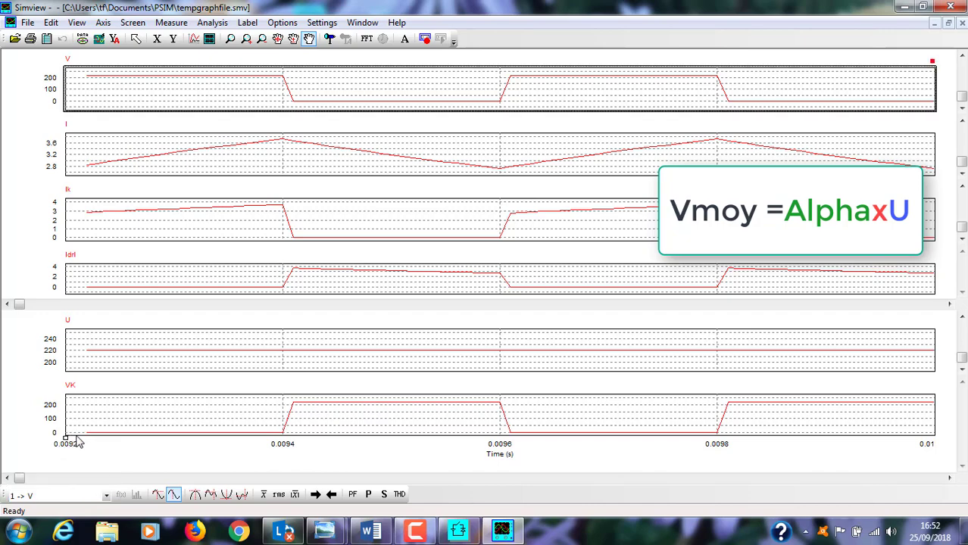
left_click(264, 496)
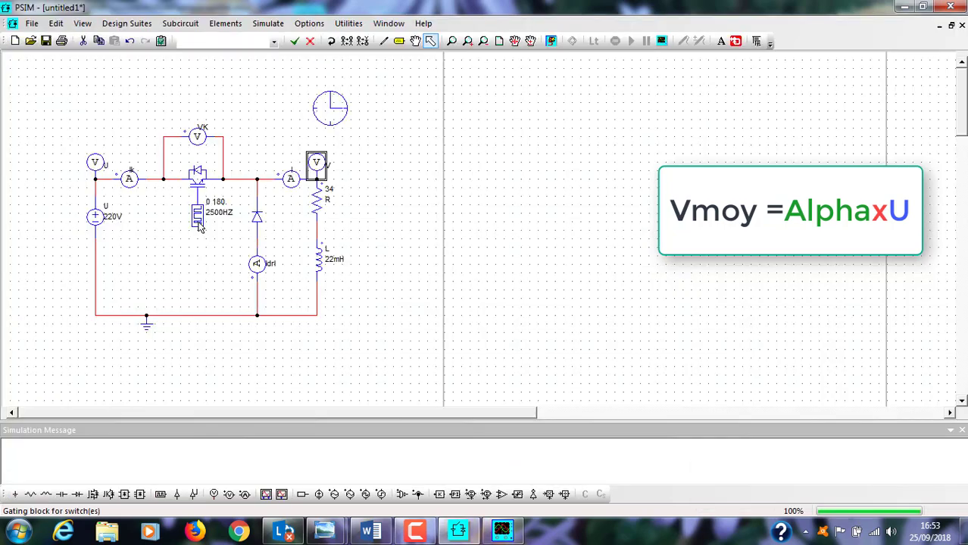
Step: Set the gating block's switching points to 0 252. in the PSIM schematic
left_click(199, 228)
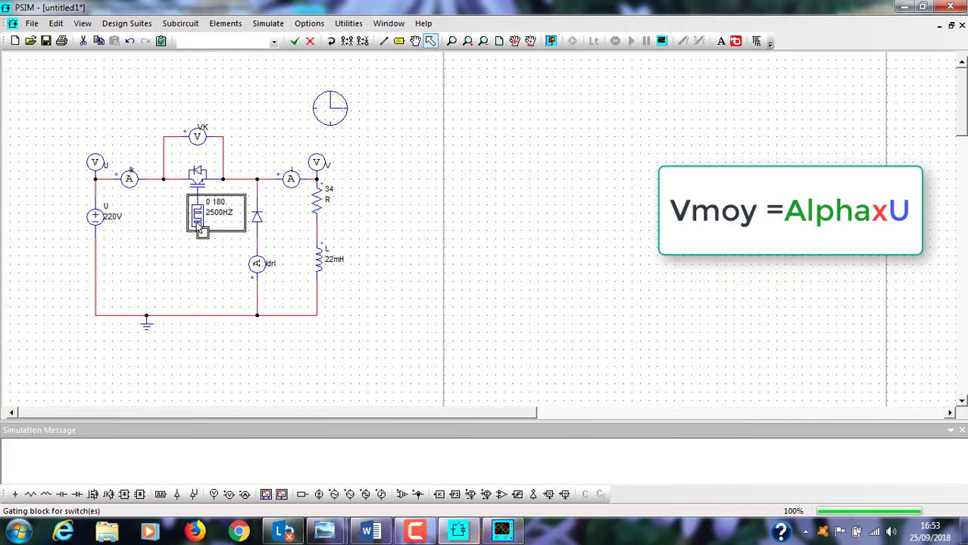
double_click(213, 213)
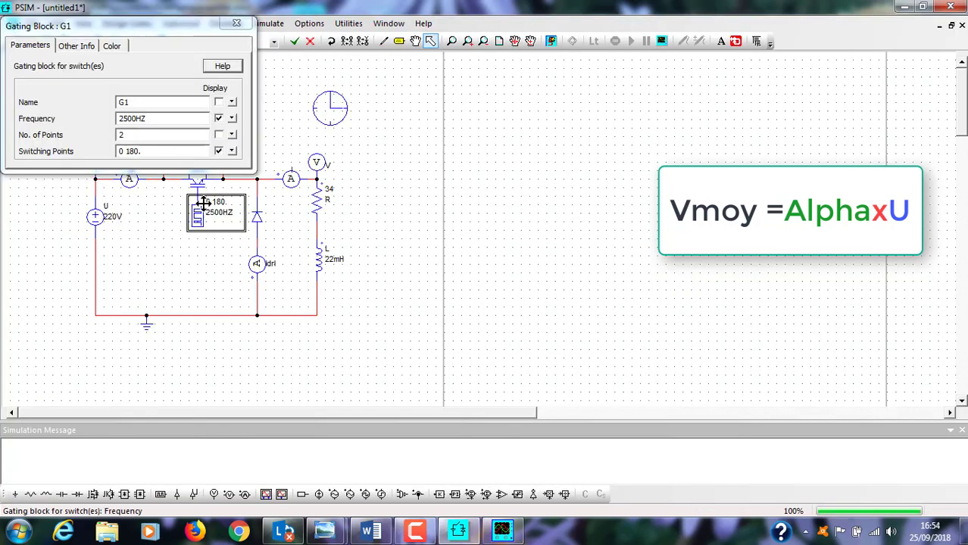
left_click(136, 151)
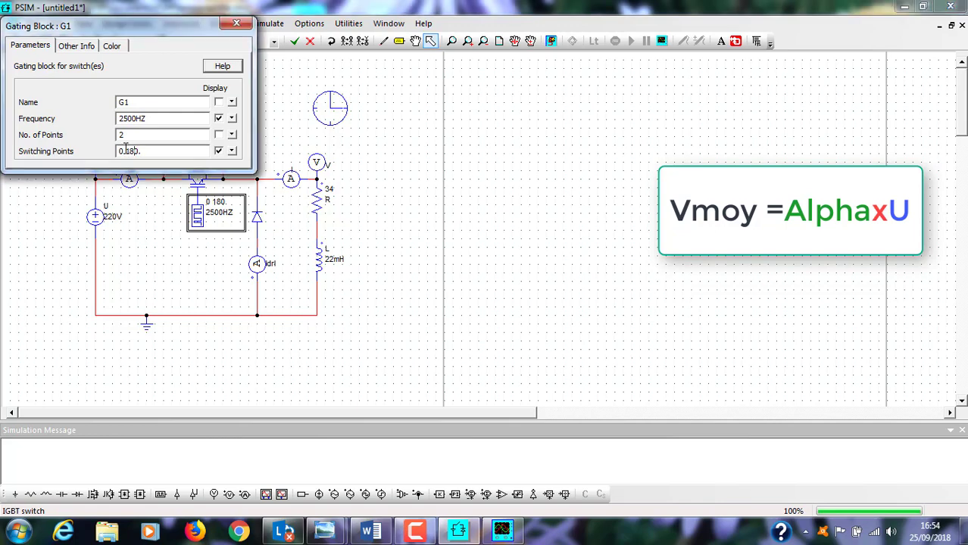
left_click_drag(123, 151, 141, 151)
type("252.")
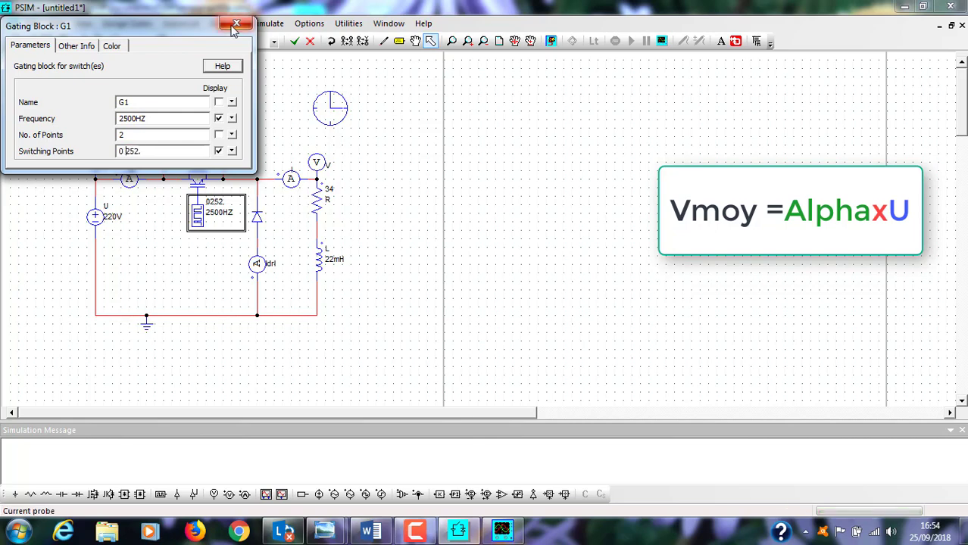
left_click(184, 264)
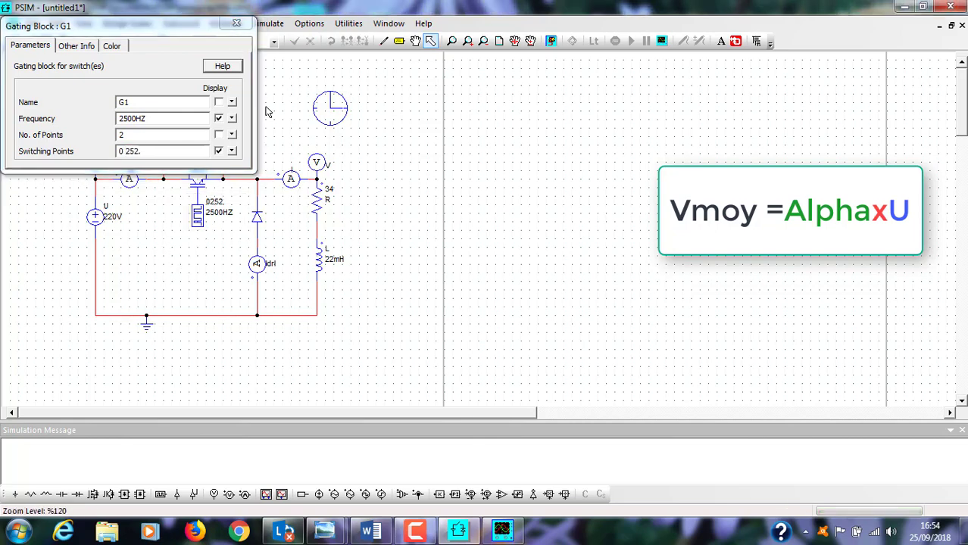
left_click(240, 23)
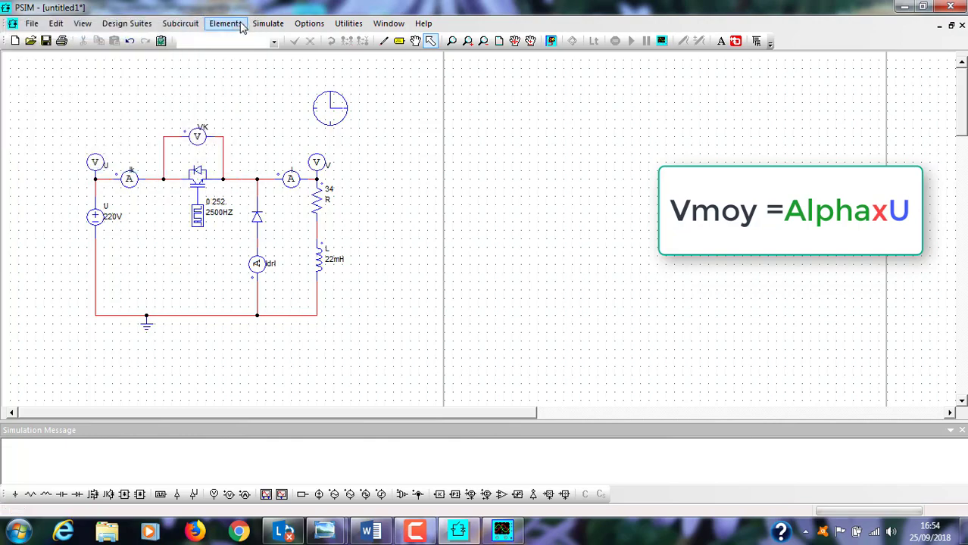
Step: Rerun the simulation with the modified gating block and recalculate the average values of the waveforms
left_click(268, 22)
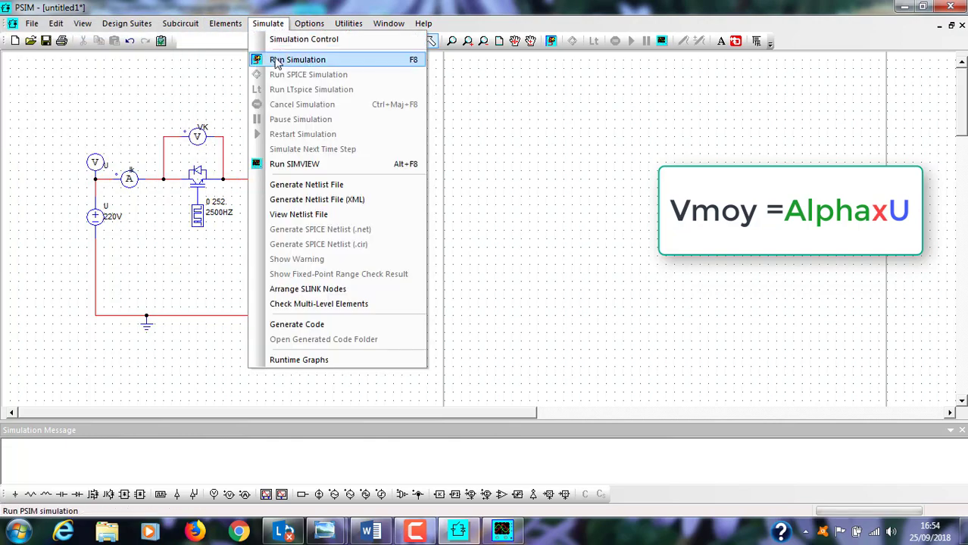
left_click(277, 63)
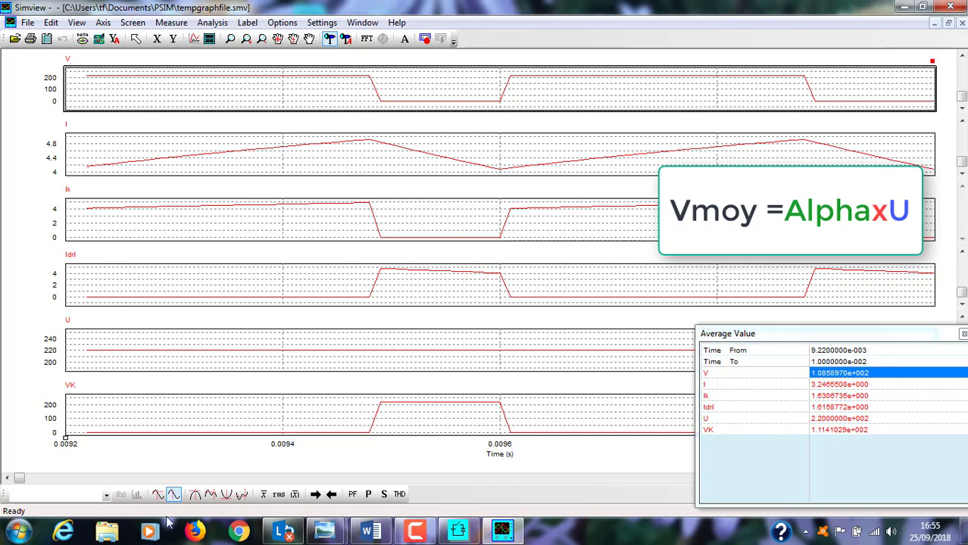
left_click(263, 495)
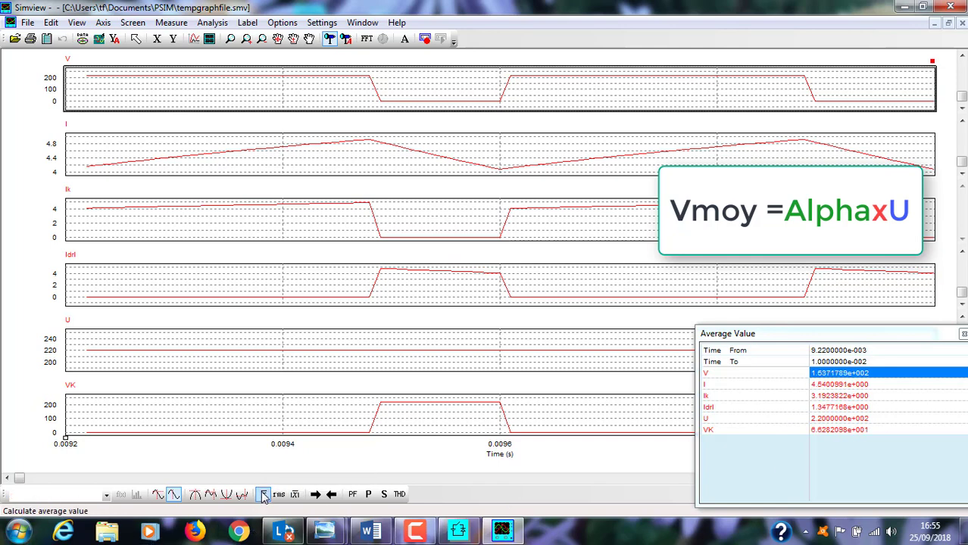